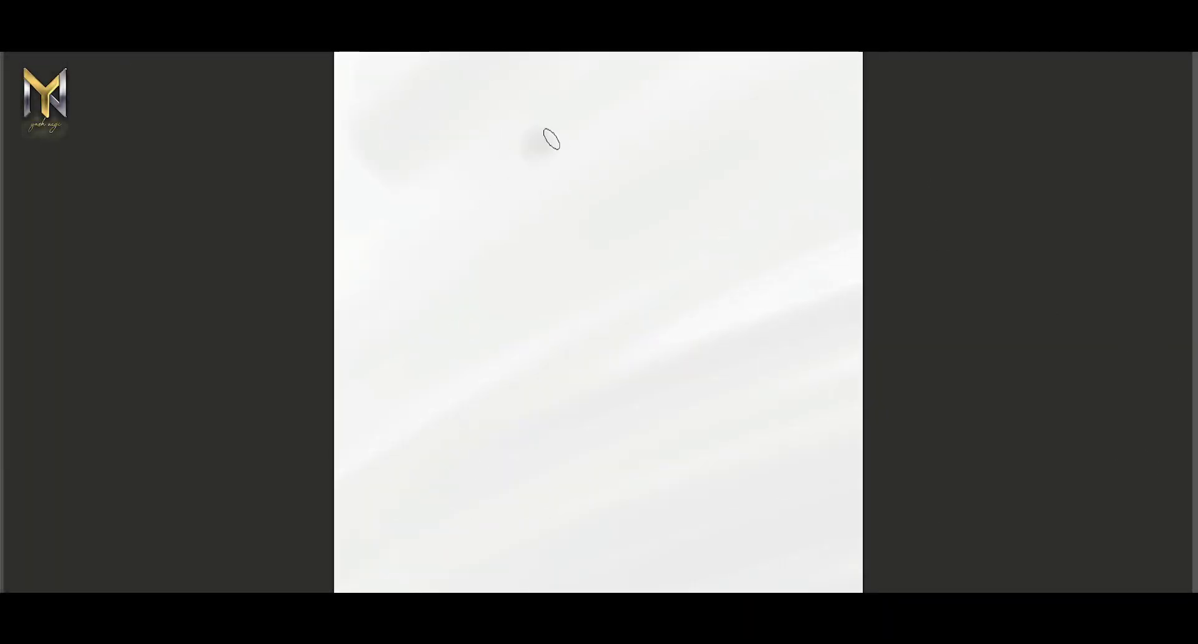
Step: Sketch the dark arch of the head outline and fill the head shape with grey
mouse_move(608, 198)
mouse_down()
mouse_move(807, 272)
mouse_move(607, 211)
mouse_move(634, 254)
mouse_move(692, 473)
mouse_move(636, 177)
mouse_move(639, 187)
mouse_move(570, 187)
mouse_move(561, 262)
mouse_move(589, 315)
mouse_move(555, 225)
mouse_move(729, 187)
mouse_move(786, 193)
mouse_move(749, 240)
mouse_up()
drag(592, 56, 591, 166)
mouse_move(580, 222)
mouse_down()
mouse_move(616, 238)
mouse_move(627, 331)
mouse_up()
drag(593, 287, 649, 374)
drag(662, 224, 607, 302)
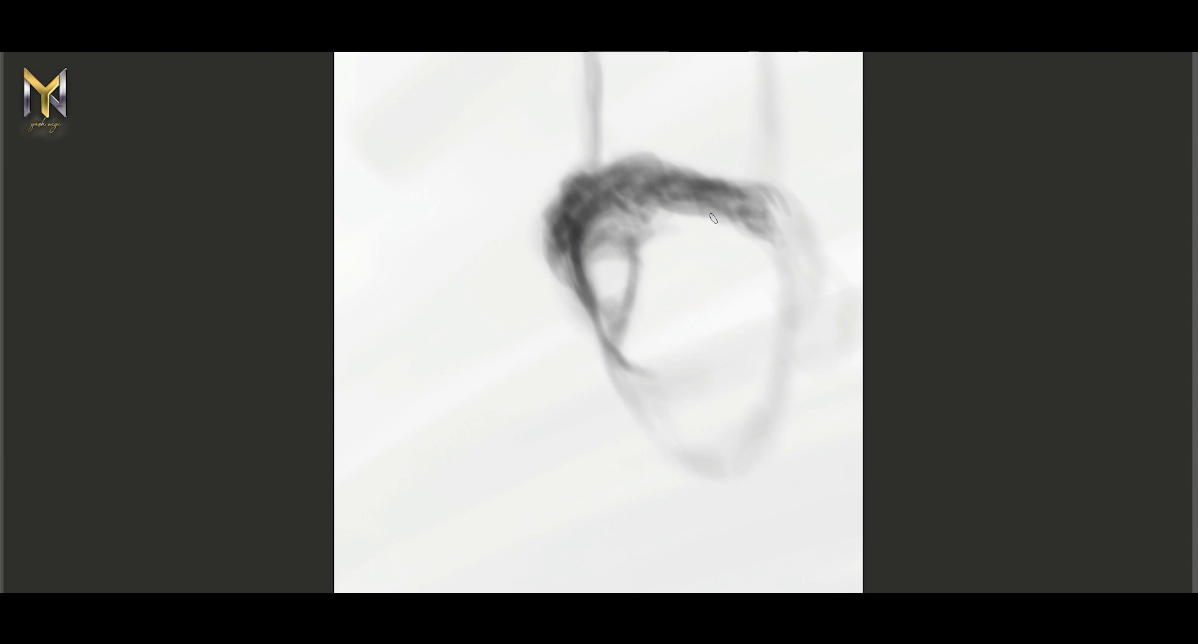
drag(713, 219, 672, 446)
Step: Darken the jaw, the face's left edge and hairline, the hair and the left pupil
drag(627, 363, 611, 277)
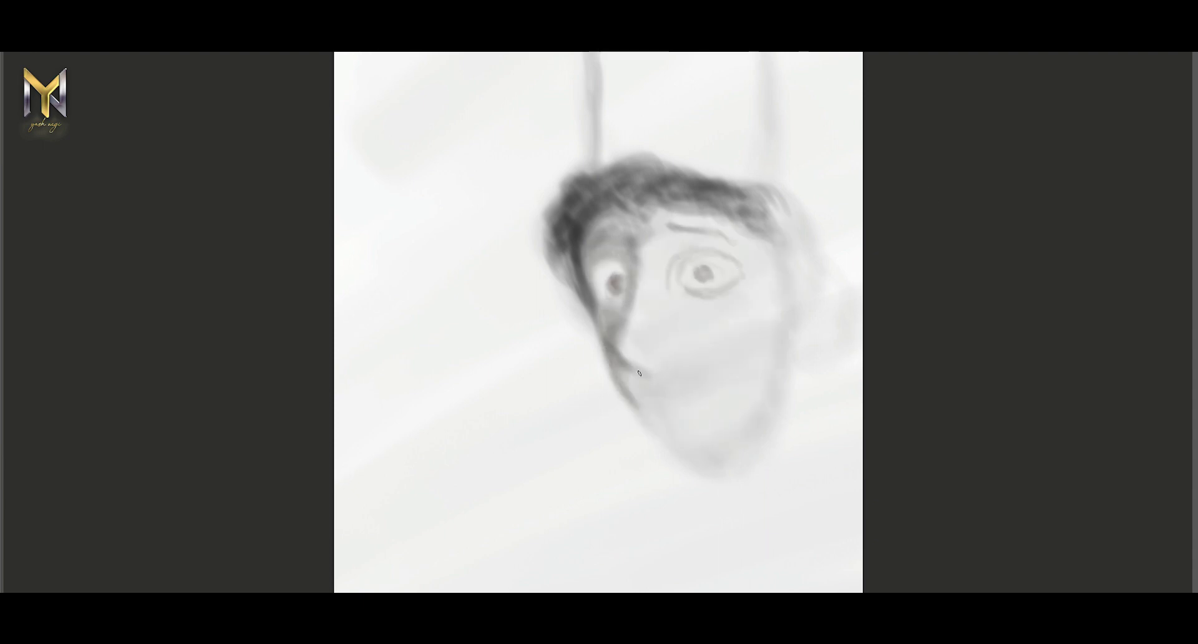
drag(710, 461, 762, 248)
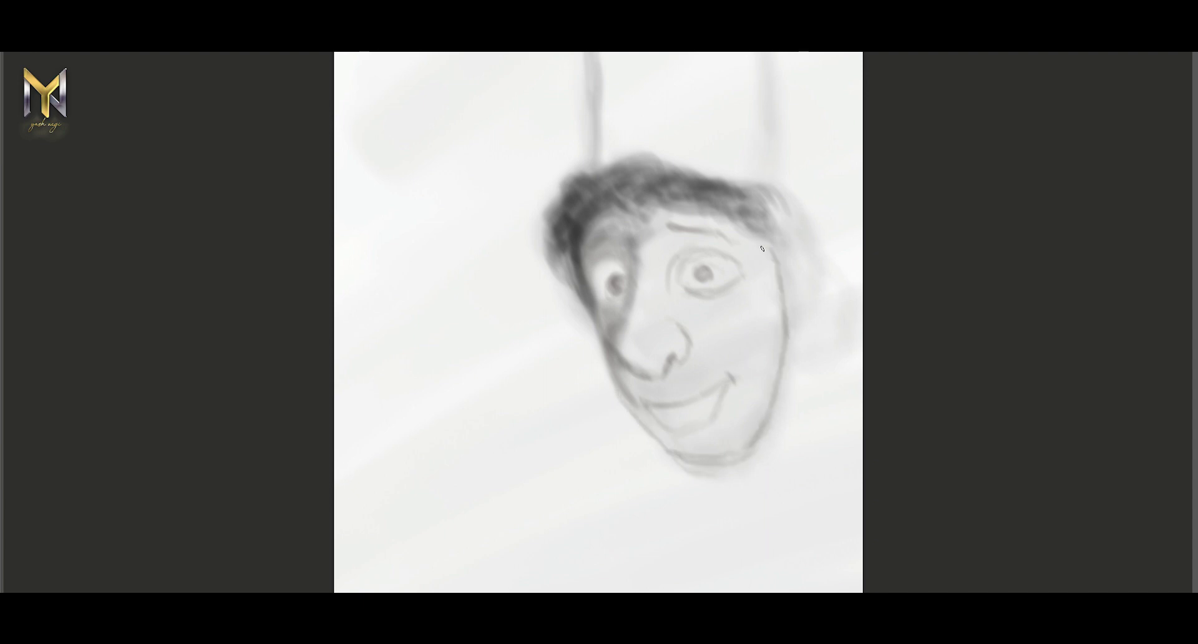
scroll(646, 286, up, 5)
drag(471, 206, 516, 412)
mouse_move(466, 233)
mouse_down()
mouse_move(517, 114)
mouse_move(424, 69)
mouse_move(436, 227)
mouse_move(415, 241)
mouse_move(431, 136)
mouse_move(440, 281)
mouse_up()
mouse_move(593, 290)
mouse_down()
mouse_move(558, 324)
mouse_move(602, 293)
mouse_move(587, 323)
mouse_move(595, 309)
mouse_up()
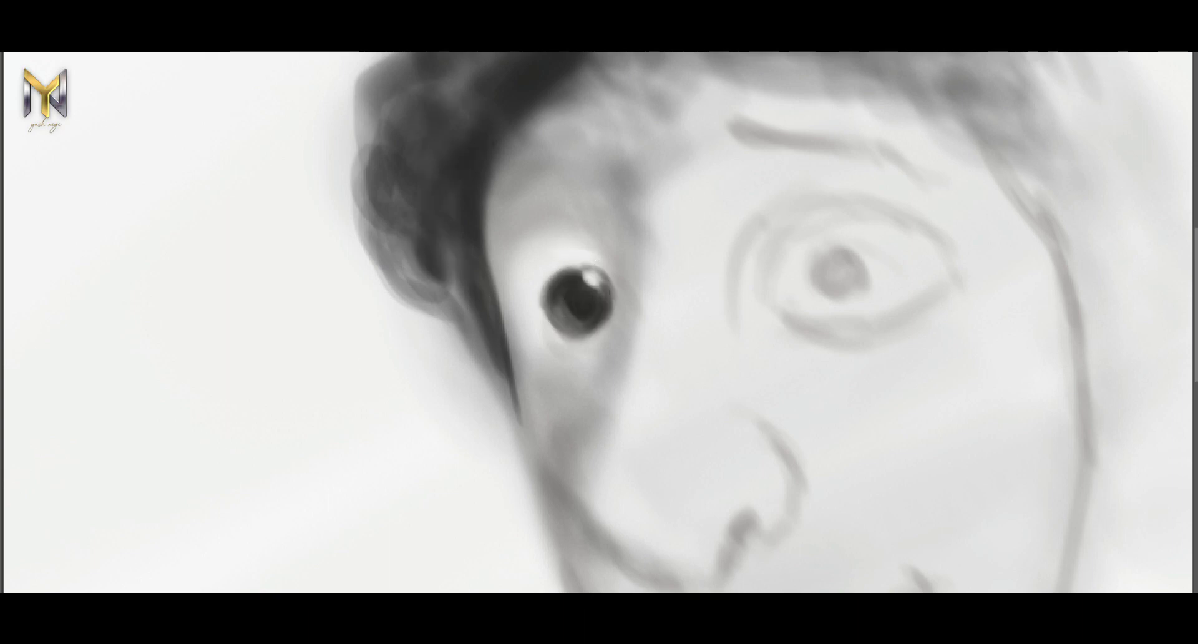
Step: Paint the left eye's white and outline, lighten the cheek below it, and shade its lower edge
mouse_move(530, 268)
mouse_down()
mouse_move(611, 256)
mouse_move(537, 237)
mouse_move(518, 325)
mouse_move(515, 302)
mouse_up()
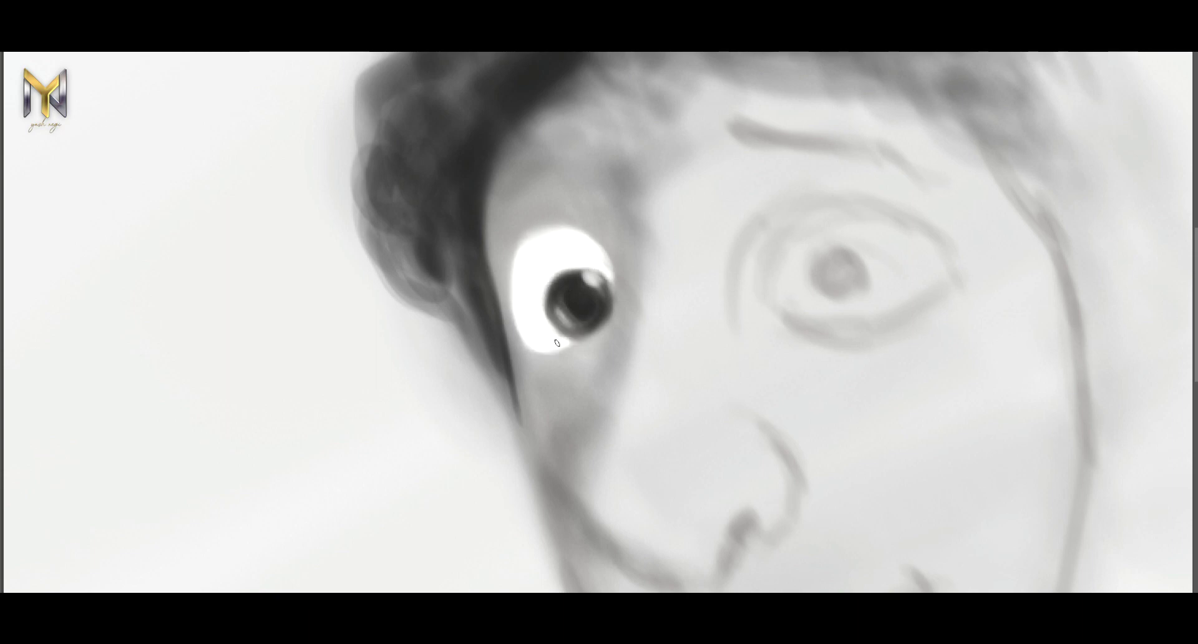
drag(518, 253, 509, 266)
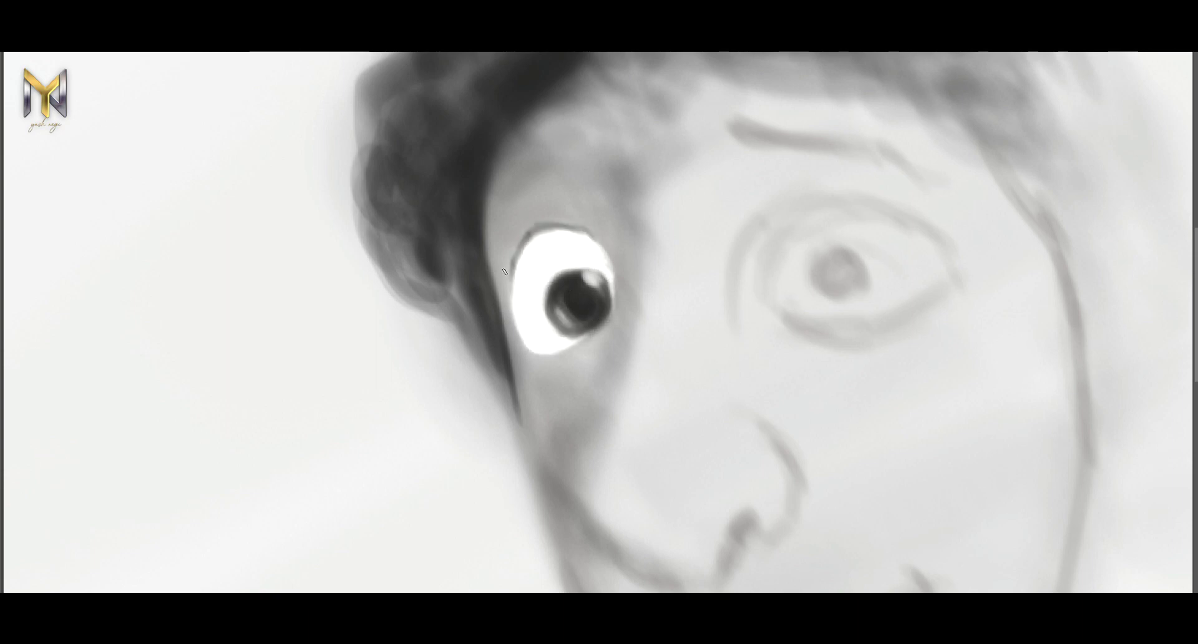
drag(649, 175, 615, 414)
mouse_move(617, 324)
mouse_down()
mouse_move(593, 427)
mouse_move(601, 494)
mouse_up()
mouse_move(627, 275)
mouse_down()
mouse_move(630, 225)
mouse_move(599, 374)
mouse_move(567, 374)
mouse_up()
mouse_move(512, 199)
mouse_down()
mouse_move(608, 231)
mouse_move(611, 254)
mouse_move(602, 182)
mouse_up()
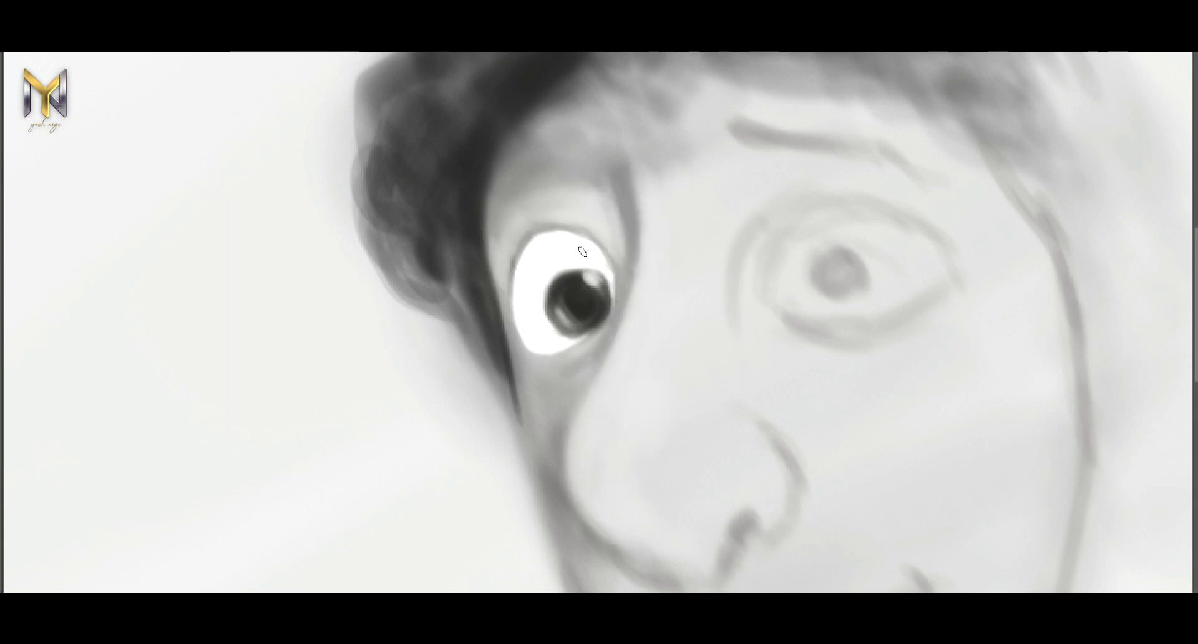
Step: Shade the forehead and hair above the left eye, darken its right edge and the cheek edge
drag(608, 129, 587, 181)
drag(661, 94, 561, 150)
drag(593, 162, 500, 218)
drag(617, 75, 524, 150)
drag(686, 62, 499, 187)
mouse_move(692, 75)
mouse_down()
mouse_move(630, 275)
mouse_move(614, 195)
mouse_up()
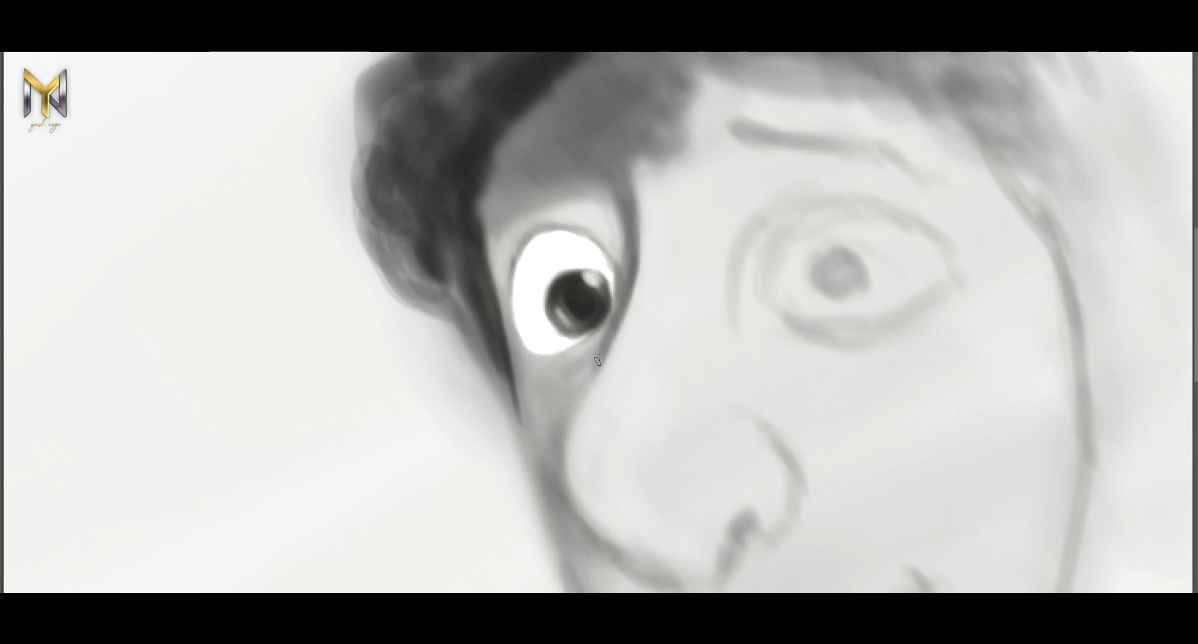
drag(498, 396, 562, 374)
mouse_move(561, 468)
mouse_down()
mouse_move(515, 302)
mouse_move(561, 374)
mouse_up()
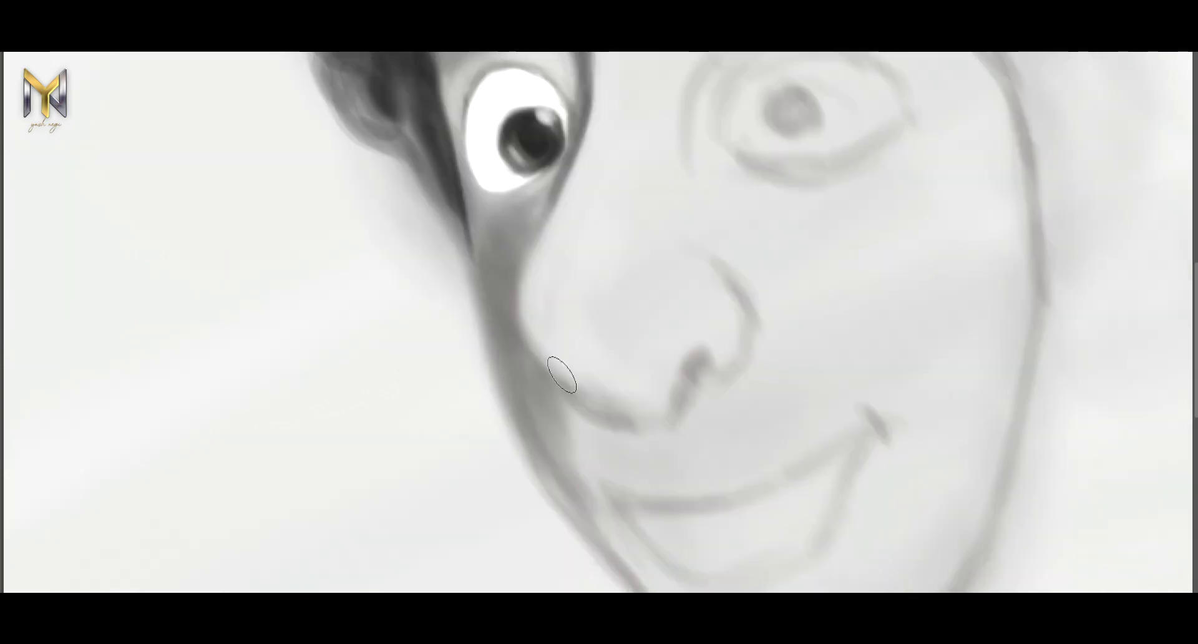
Step: With a much smaller brush, darken the cheek edge and add dark strokes in the hair
key([)
key([)
key([)
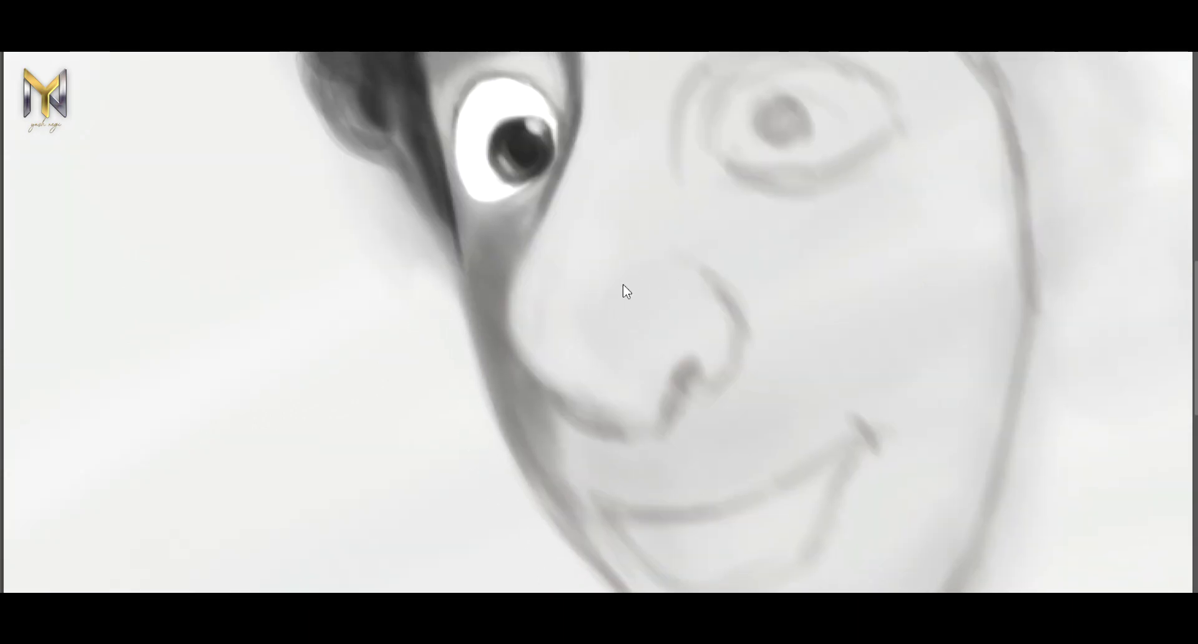
drag(518, 318, 509, 384)
drag(536, 212, 499, 302)
drag(499, 103, 453, 187)
mouse_move(562, 106)
mouse_down()
mouse_move(493, 146)
mouse_move(464, 212)
mouse_move(592, 59)
mouse_up()
Step: With a larger brush, shade across the top of the hair and down its left mass
key(])
mouse_move(548, 124)
mouse_down()
mouse_move(661, 62)
mouse_move(861, 81)
mouse_up()
drag(487, 82, 374, 175)
drag(449, 206, 399, 270)
drag(449, 349, 447, 257)
scroll(447, 257, up, 2)
mouse_move(436, 68)
mouse_down()
mouse_move(463, 192)
mouse_move(642, 254)
mouse_move(570, 176)
mouse_up()
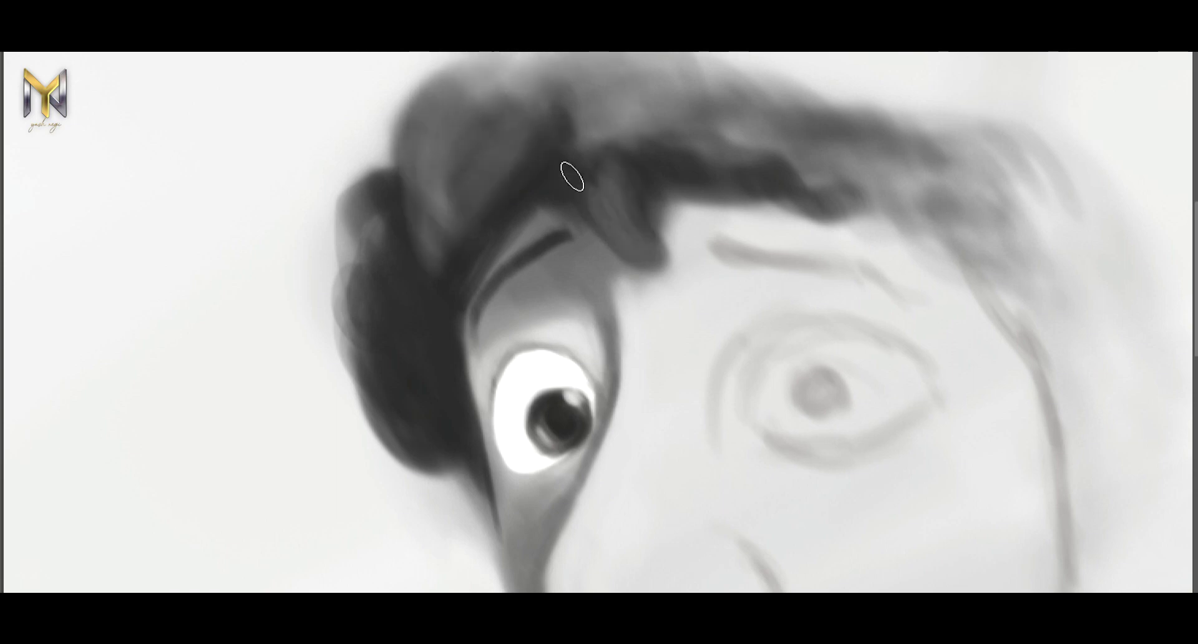
scroll(569, 177, down, 5)
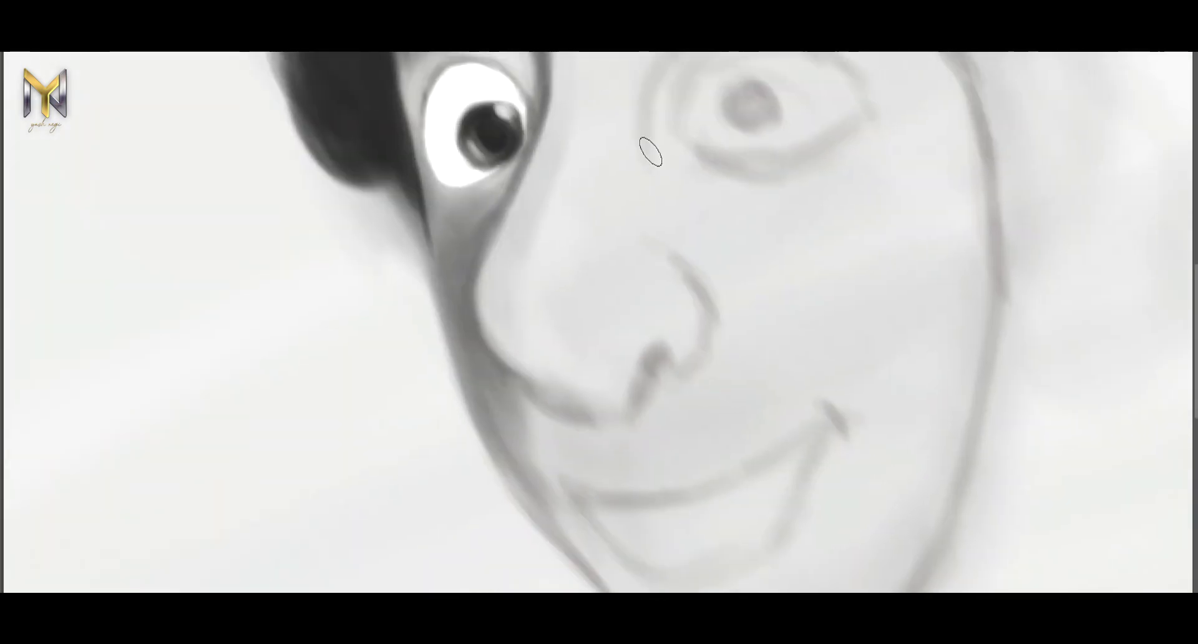
Step: Sample a skin shade and paint the shadows under and beside the nose and around the nostril
alt+click(471, 361)
drag(511, 358, 624, 390)
drag(543, 371, 598, 399)
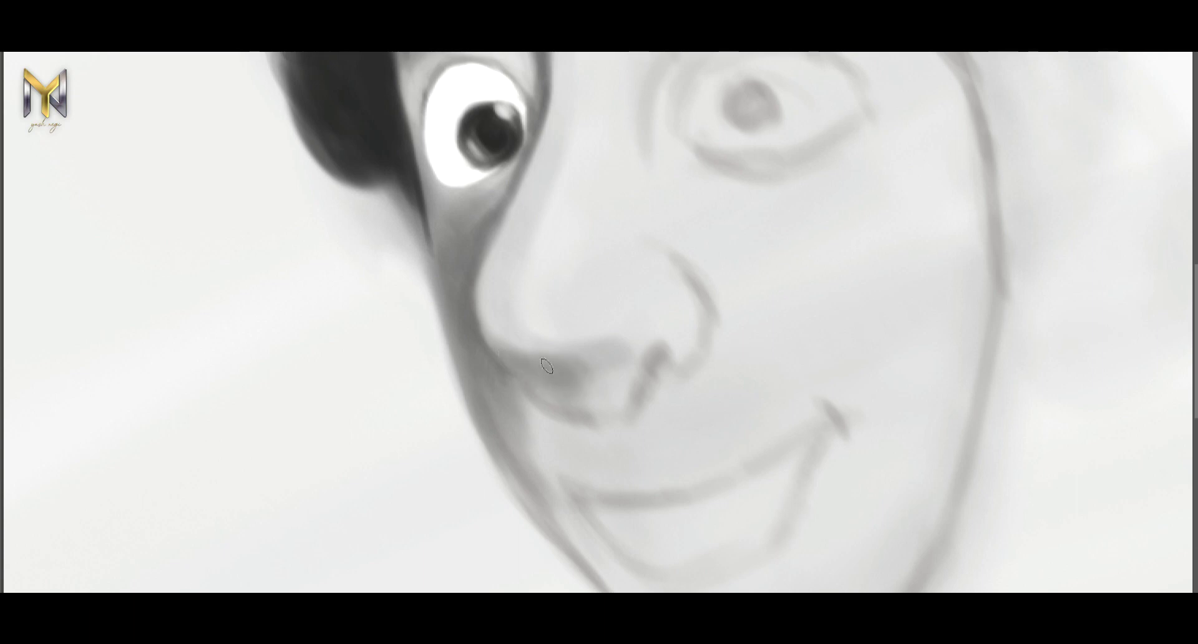
drag(505, 365, 574, 393)
drag(490, 250, 499, 349)
mouse_move(524, 352)
mouse_down()
mouse_move(634, 396)
mouse_move(580, 400)
mouse_up()
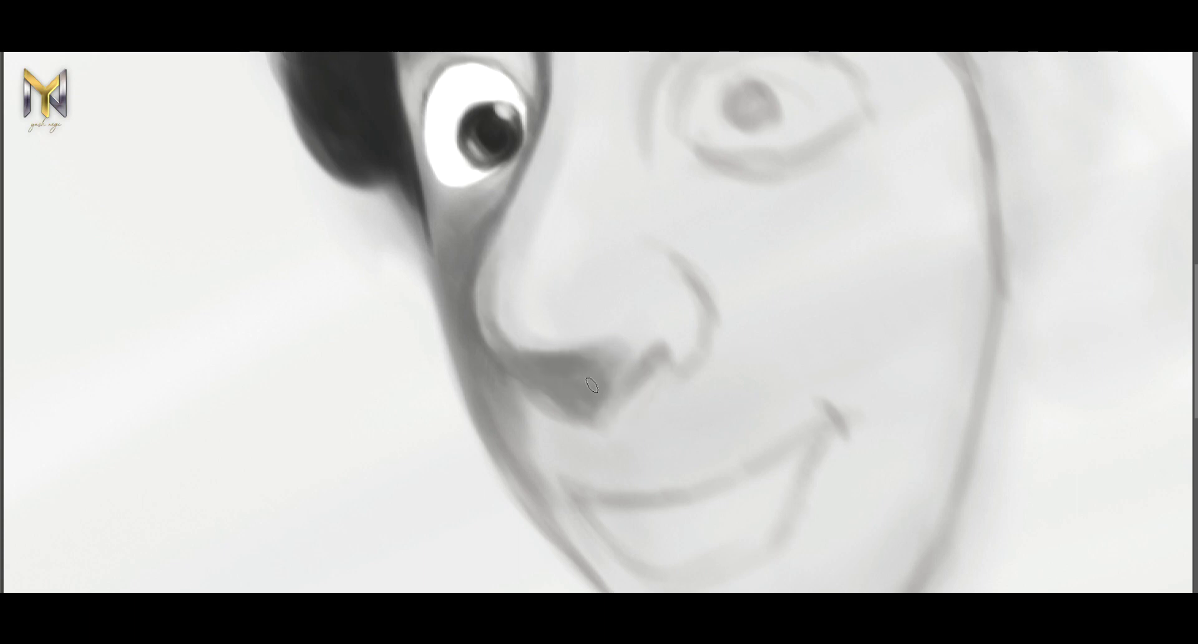
mouse_move(562, 349)
mouse_down()
mouse_move(655, 326)
mouse_move(674, 345)
mouse_up()
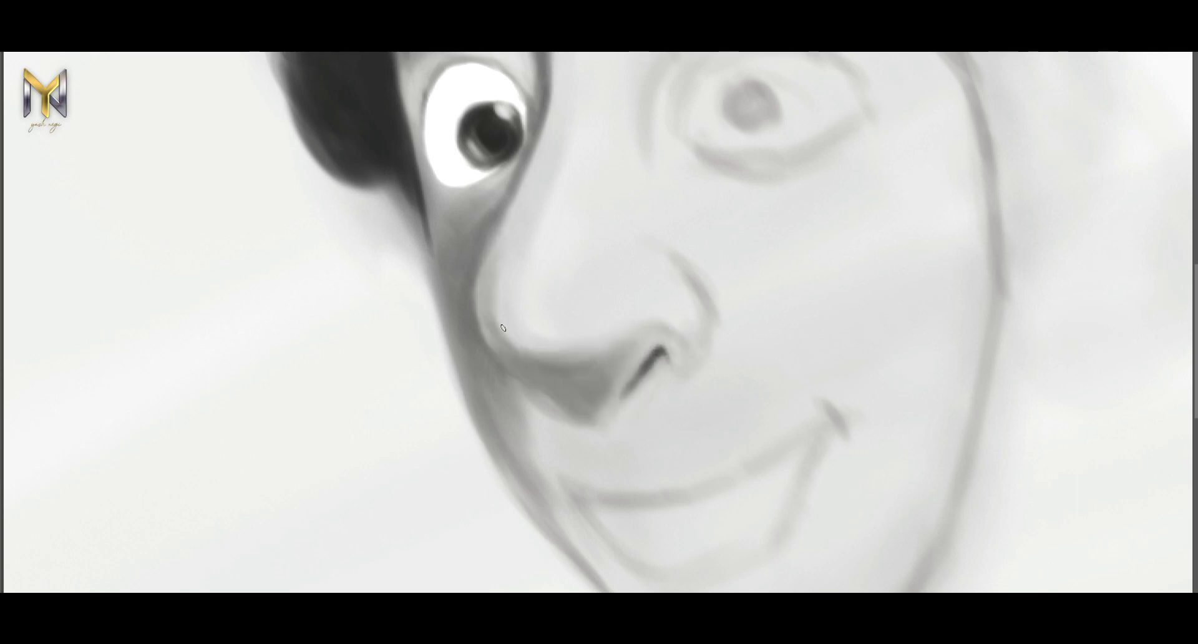
drag(497, 200, 465, 231)
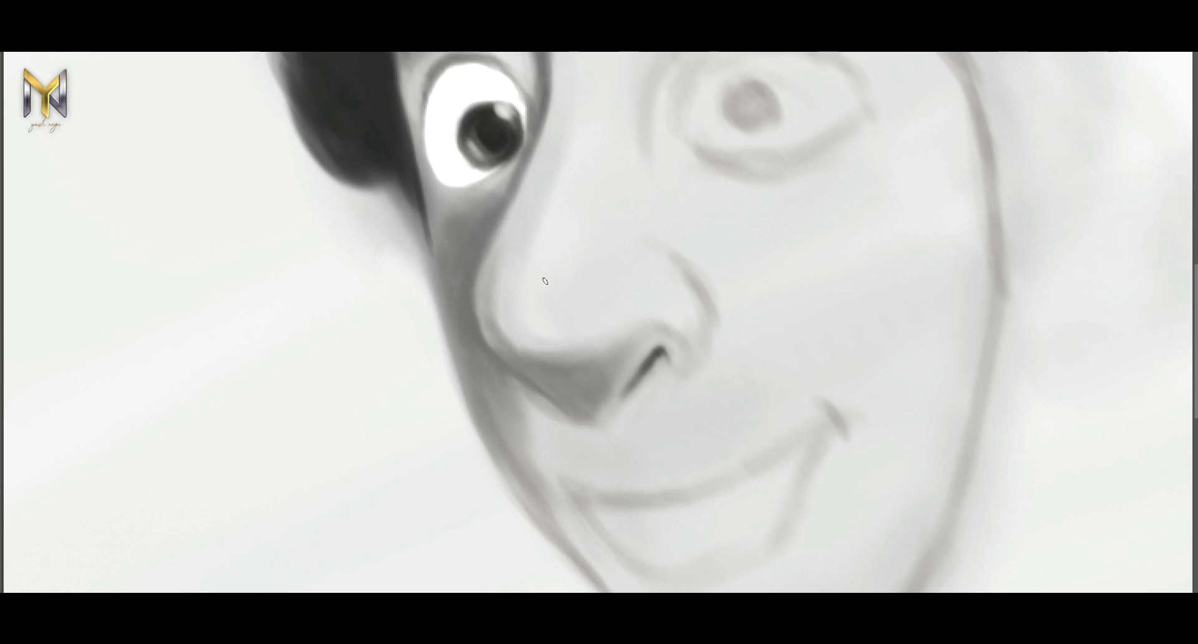
Step: Highlight the nose bridge and tip, and paint the right eye's white bright
drag(602, 159, 615, 54)
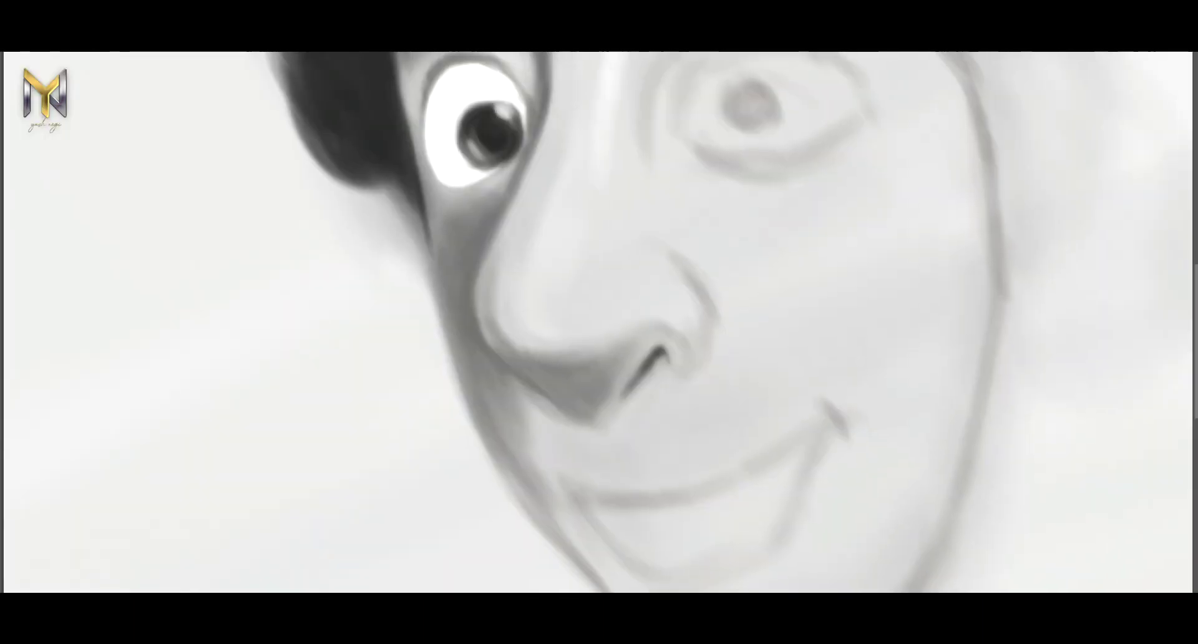
drag(624, 306, 548, 331)
drag(680, 250, 543, 323)
drag(636, 262, 545, 316)
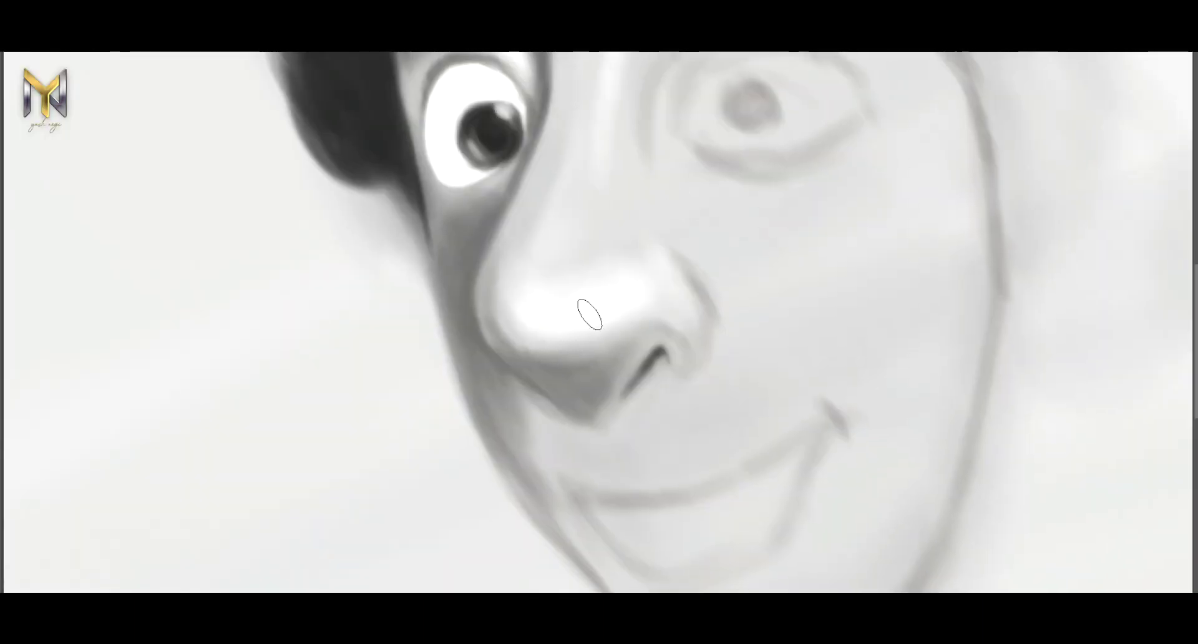
drag(611, 163, 686, 82)
mouse_move(605, 125)
mouse_down()
mouse_move(752, 98)
mouse_move(756, 147)
mouse_move(688, 80)
mouse_up()
Step: Paint the right eye's dark iris and outline its top, side, bottom and upper lid
drag(805, 166, 717, 192)
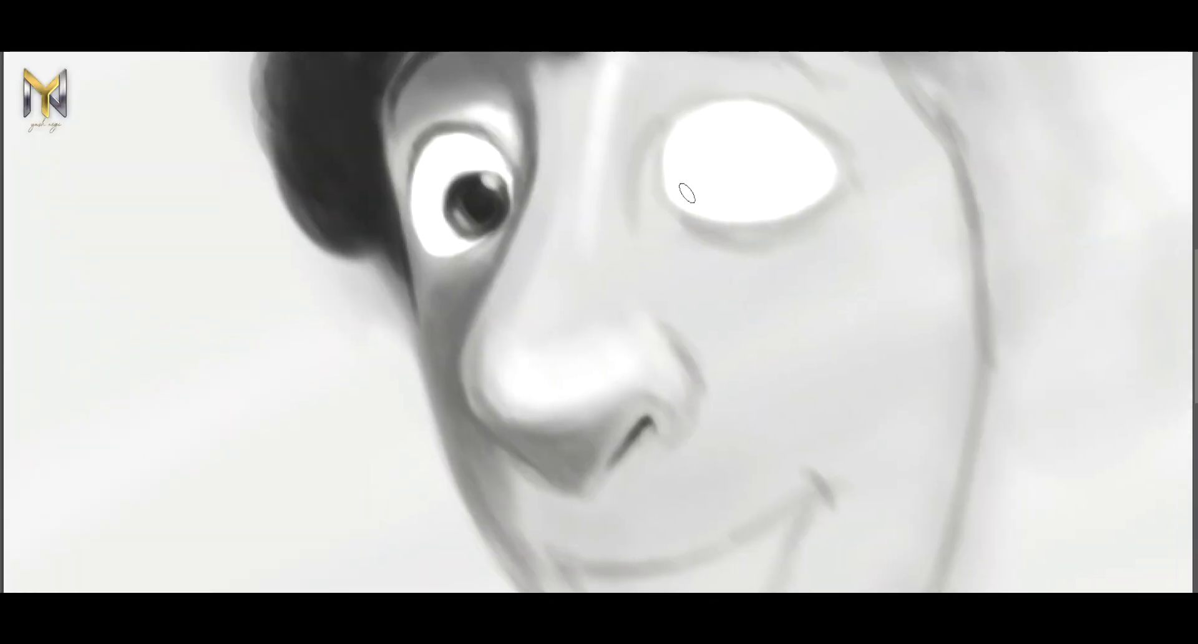
mouse_move(727, 180)
mouse_down()
mouse_move(743, 187)
mouse_move(730, 193)
mouse_move(705, 158)
mouse_move(733, 190)
mouse_up()
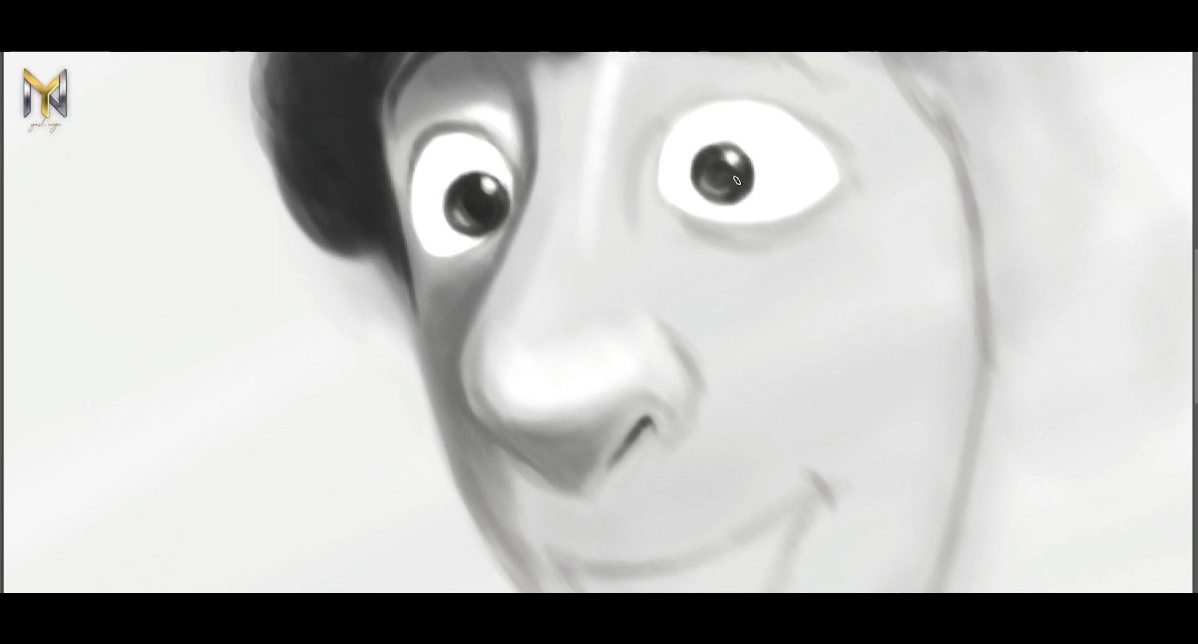
mouse_move(773, 100)
mouse_down()
mouse_move(670, 100)
mouse_move(652, 178)
mouse_up()
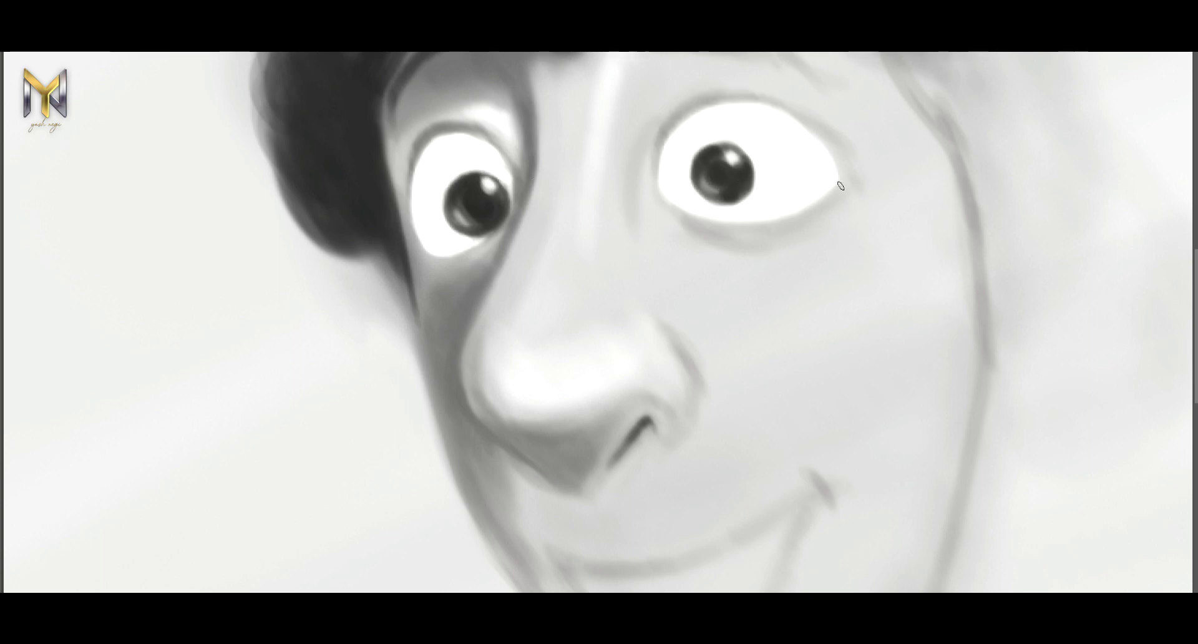
drag(842, 184, 743, 221)
drag(823, 142, 708, 99)
drag(839, 167, 721, 97)
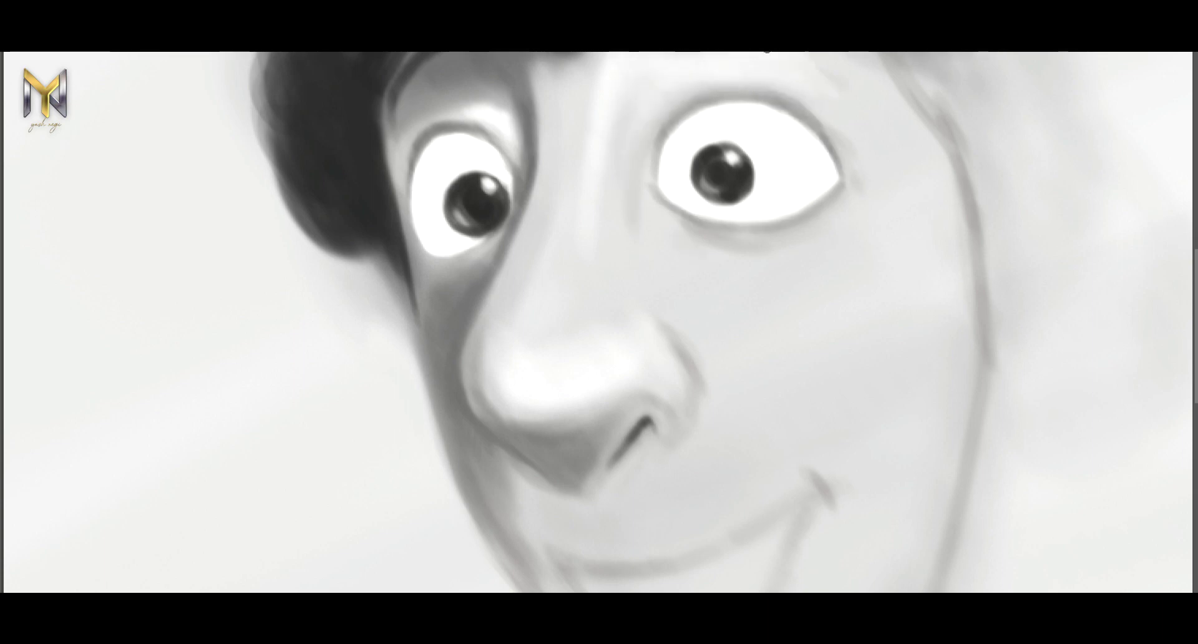
Step: Brighten the forehead, add a dark crease along the nose's right side, and darken the lower lid
drag(593, 53, 580, 200)
mouse_move(673, 321)
mouse_down()
mouse_move(661, 387)
mouse_move(677, 407)
mouse_move(679, 332)
mouse_up()
alt+click(642, 429)
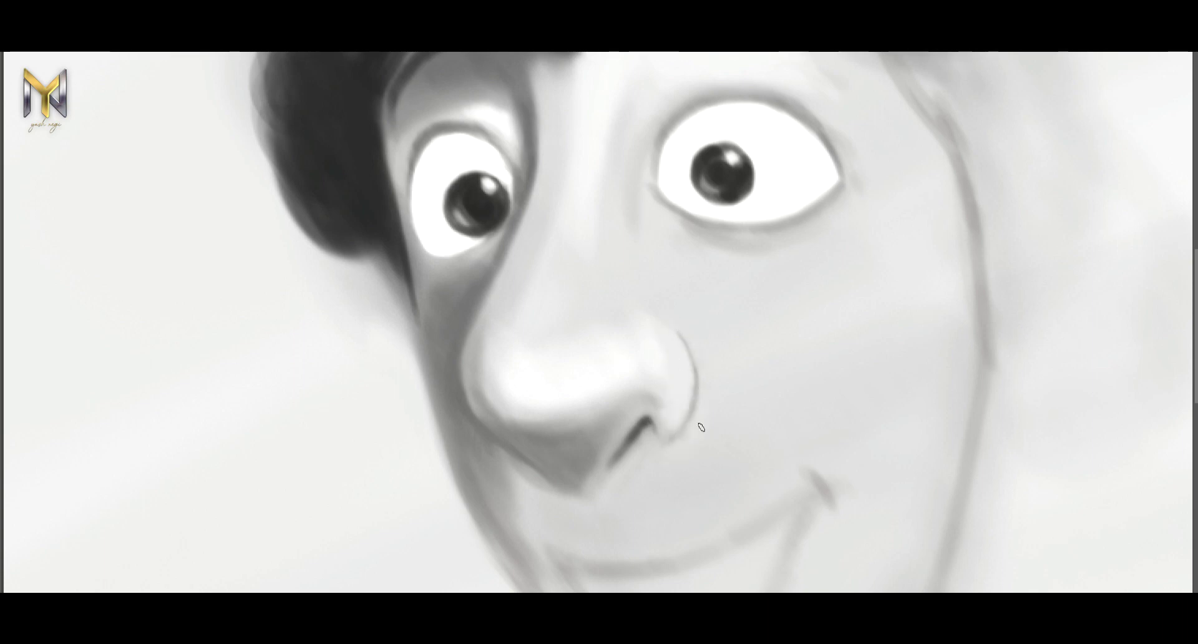
drag(655, 202, 758, 244)
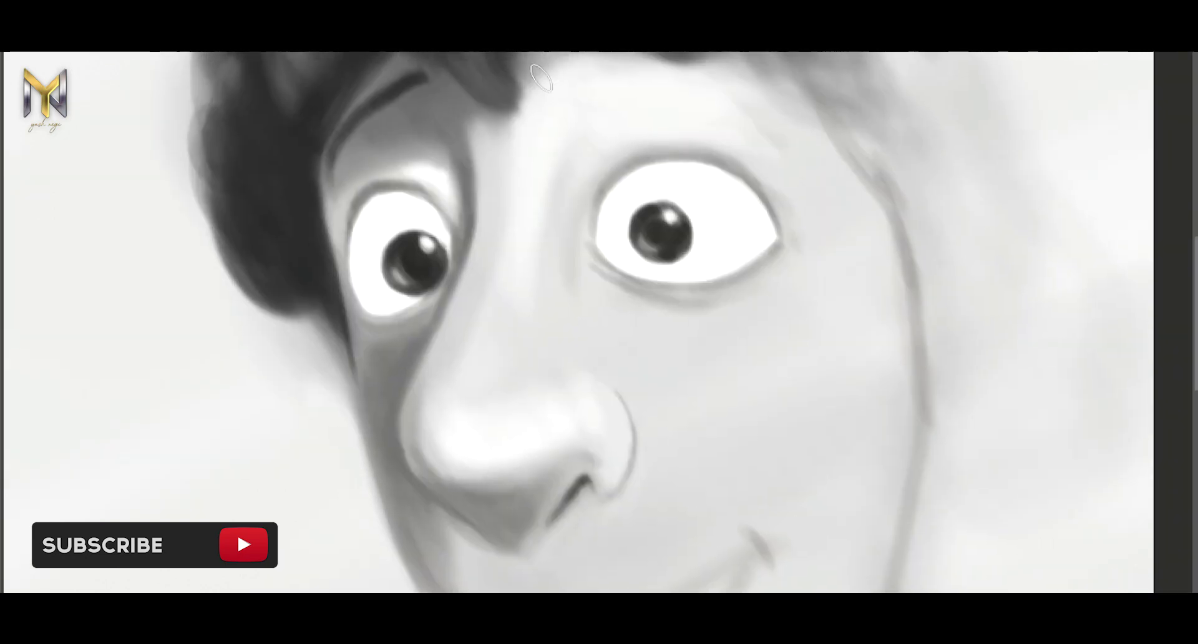
Step: Darken the hairline and brow, and retouch the shading under the left eye and beside the nose
drag(527, 60, 699, 103)
mouse_move(549, 59)
mouse_down()
mouse_move(686, 91)
mouse_move(678, 84)
mouse_up()
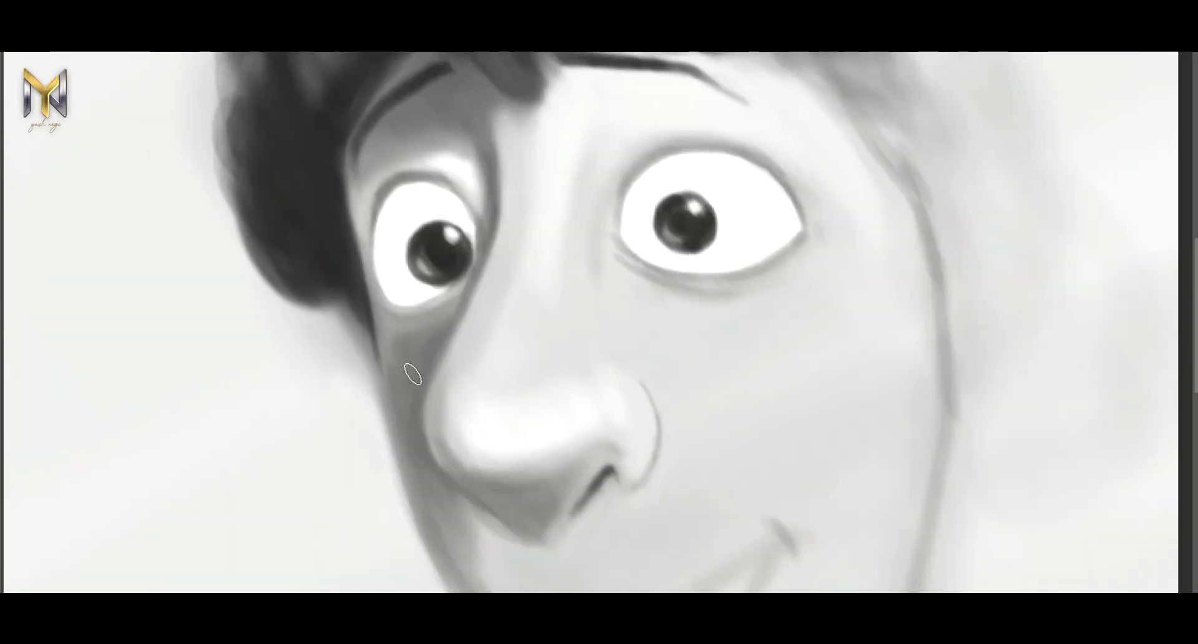
drag(393, 315, 413, 366)
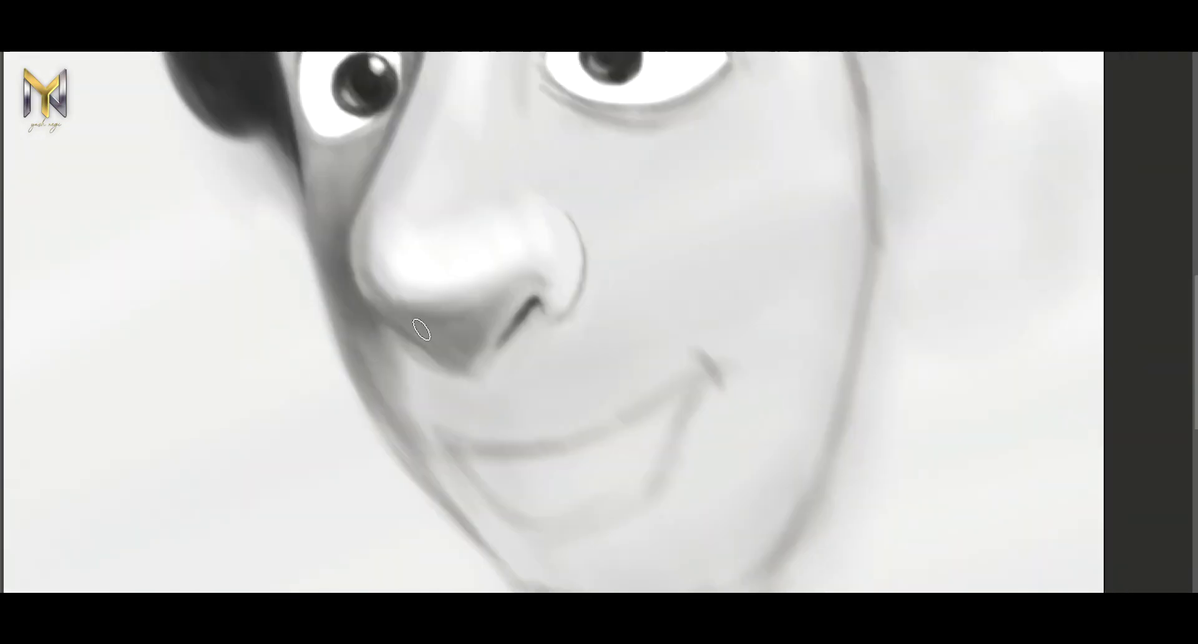
mouse_move(414, 329)
mouse_down()
mouse_move(361, 341)
mouse_move(450, 386)
mouse_move(459, 379)
mouse_up()
mouse_move(610, 113)
mouse_down()
mouse_move(746, 129)
mouse_move(886, 312)
mouse_move(889, 406)
mouse_up()
Step: Paint a dark right cheek contour, texture the right-side hair, and lighten the grey streak above
drag(889, 325, 951, 293)
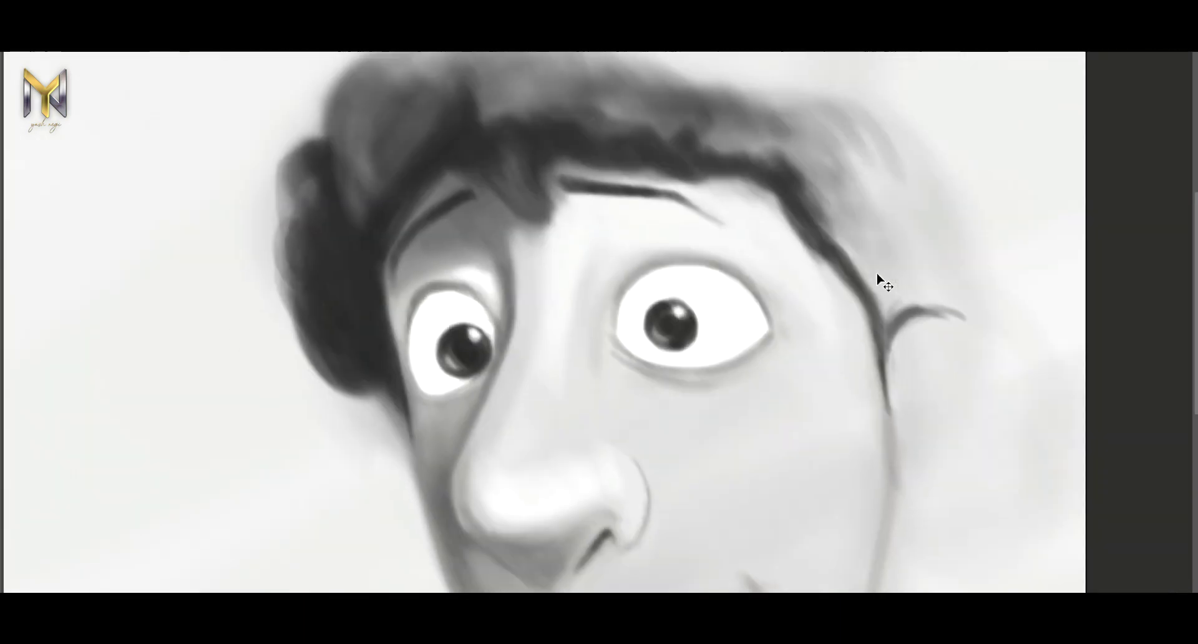
drag(863, 307, 899, 206)
drag(811, 119, 948, 262)
drag(792, 74, 923, 331)
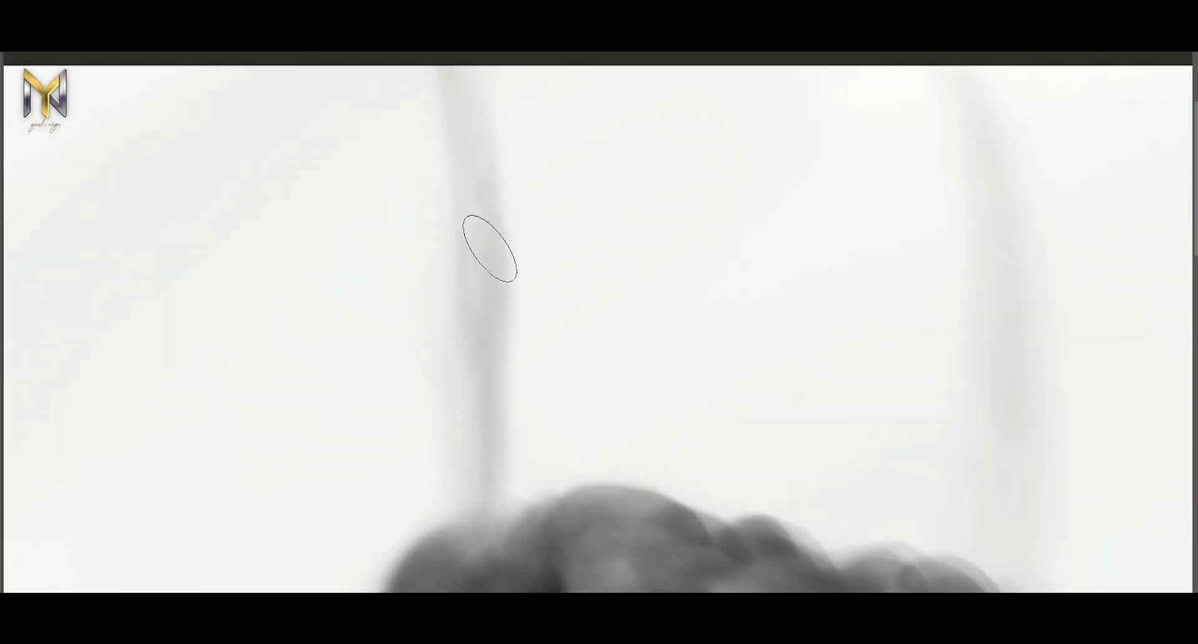
drag(490, 249, 474, 499)
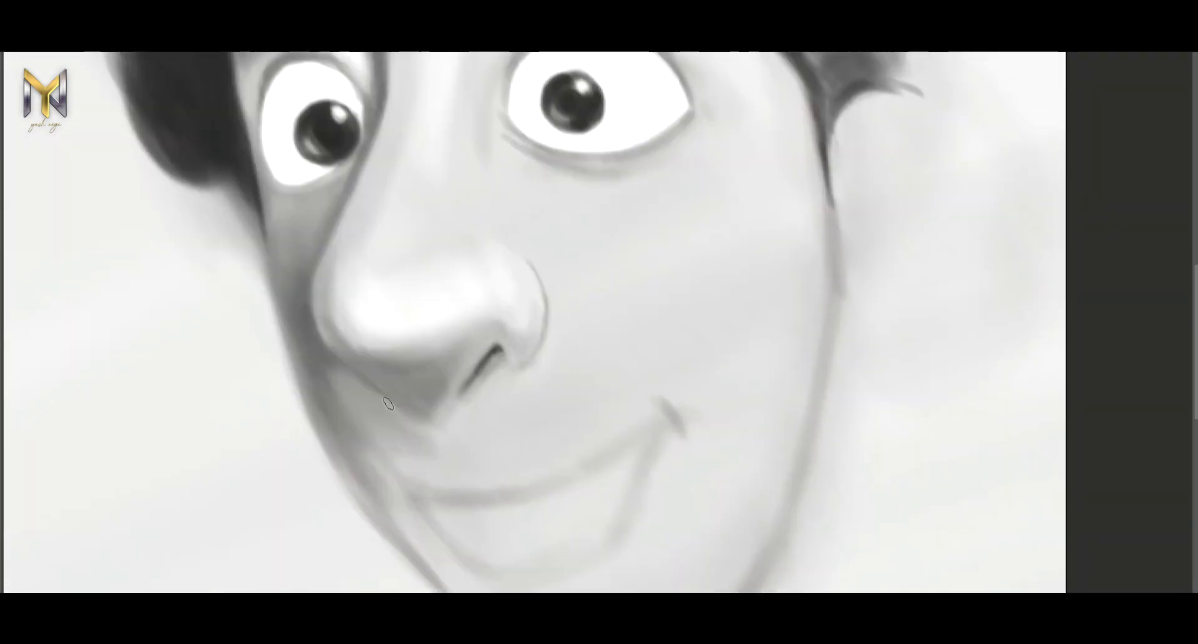
Step: Paint dark shadows under the nose, down the cheek and jaw, and under the lower lip
drag(411, 412, 436, 436)
drag(349, 387, 449, 449)
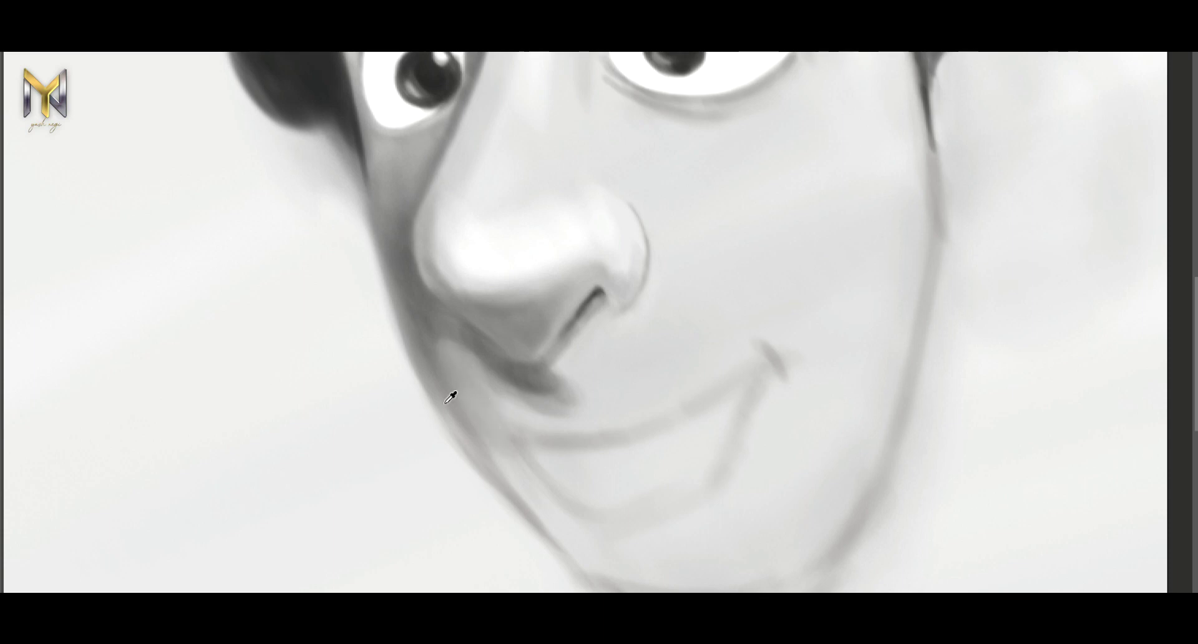
mouse_move(412, 306)
mouse_down()
mouse_move(542, 512)
mouse_move(474, 424)
mouse_move(636, 474)
mouse_up()
drag(531, 486, 718, 423)
drag(599, 499, 776, 368)
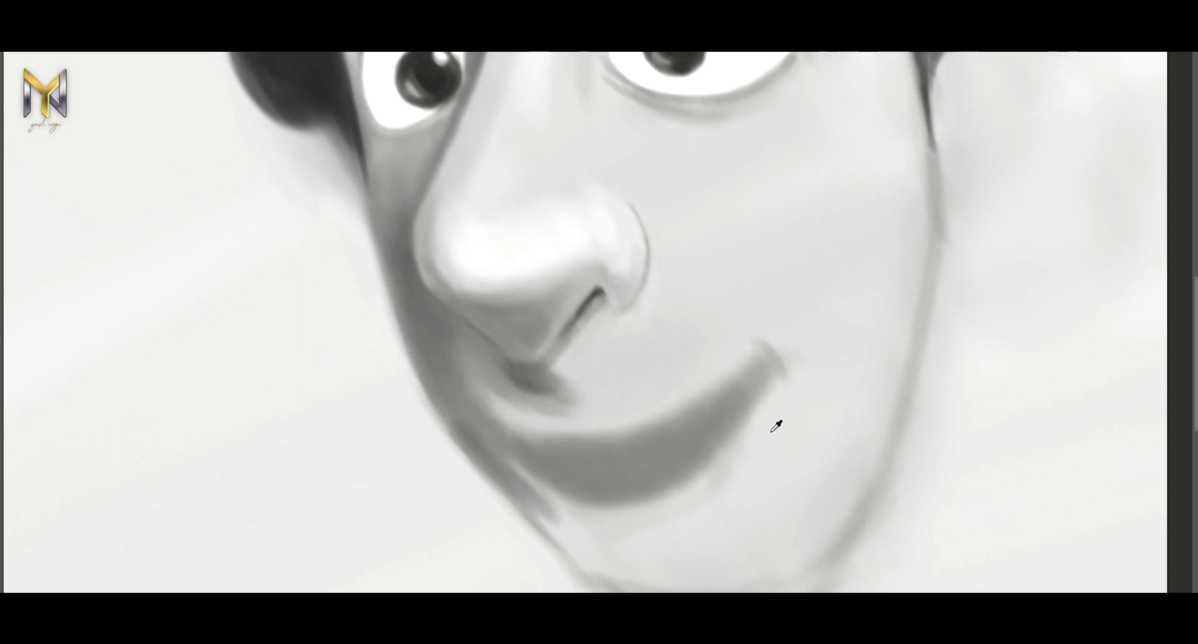
mouse_move(737, 430)
mouse_down()
mouse_move(629, 502)
mouse_move(536, 499)
mouse_up()
drag(562, 449, 535, 396)
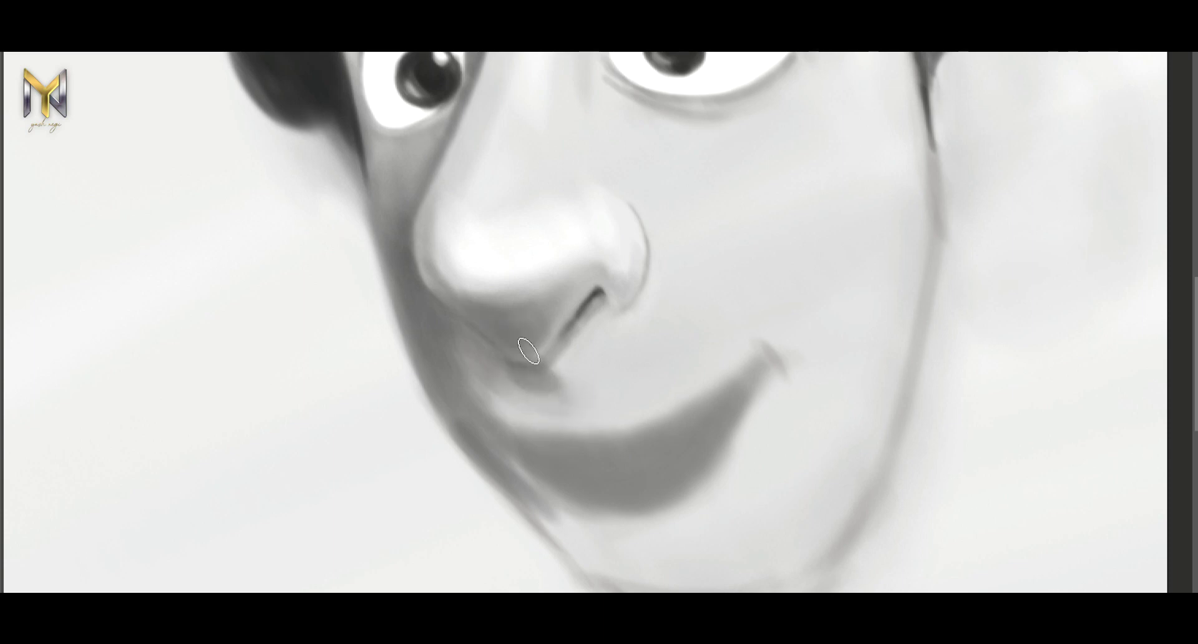
drag(505, 344, 552, 331)
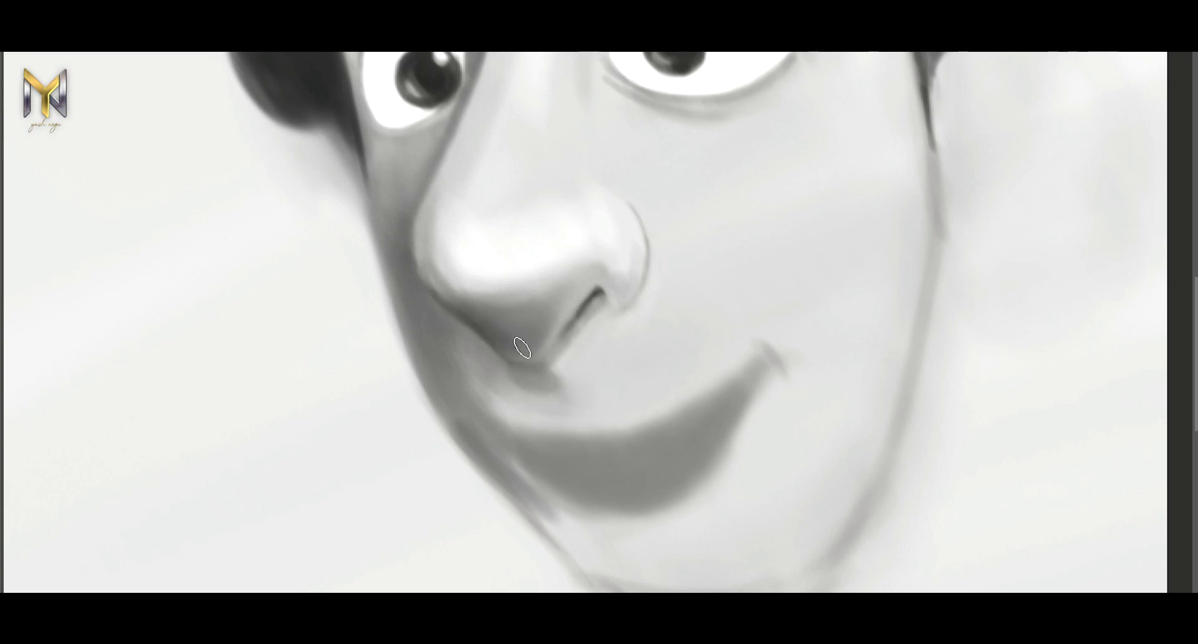
Step: Extend the lip shadow up to the smile corner and paint white upper teeth
drag(504, 393, 561, 374)
mouse_move(543, 449)
mouse_down()
mouse_move(609, 455)
mouse_move(748, 383)
mouse_up()
mouse_move(641, 501)
mouse_down()
mouse_move(540, 455)
mouse_move(474, 399)
mouse_up()
mouse_move(605, 465)
mouse_down()
mouse_move(768, 359)
mouse_move(686, 475)
mouse_up()
mouse_move(610, 436)
mouse_down()
mouse_move(746, 379)
mouse_move(592, 446)
mouse_move(524, 451)
mouse_move(662, 436)
mouse_move(594, 446)
mouse_up()
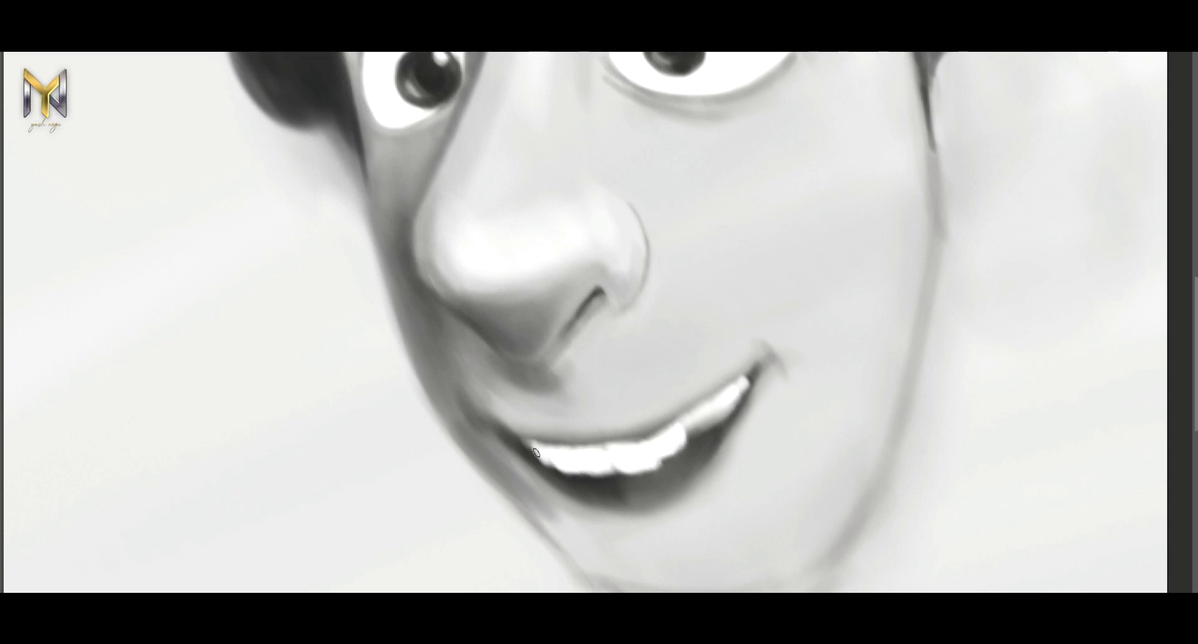
drag(683, 430, 685, 422)
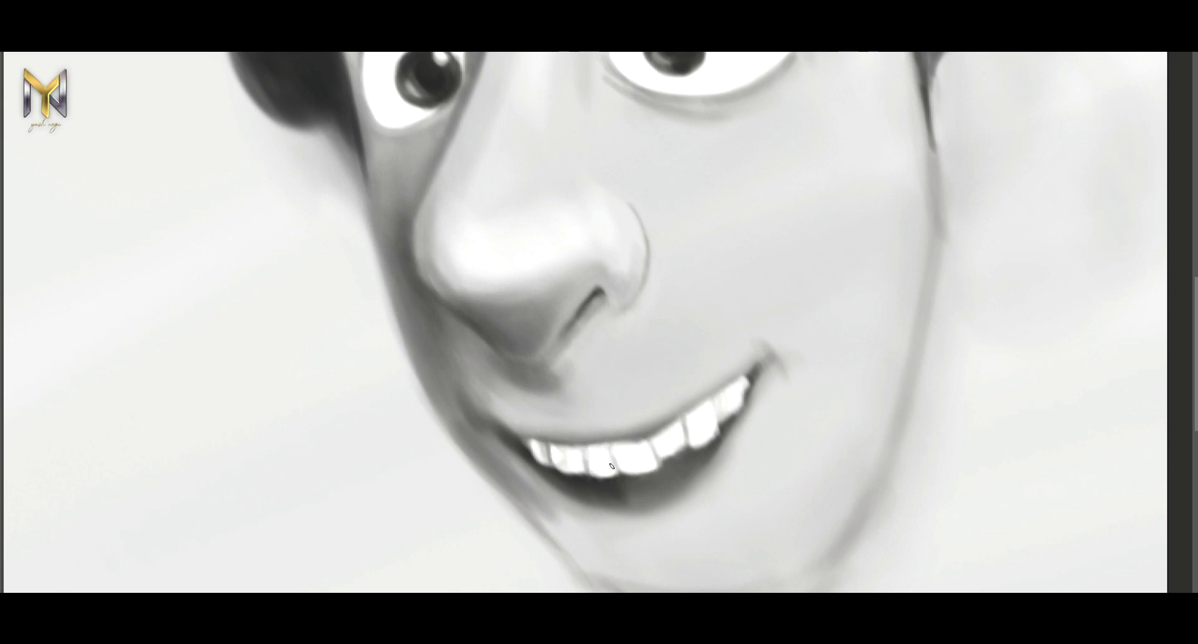
Step: Draw the dark upper lip line and deepen shadows at the chin, mouth corner and below the teeth
drag(620, 433, 777, 353)
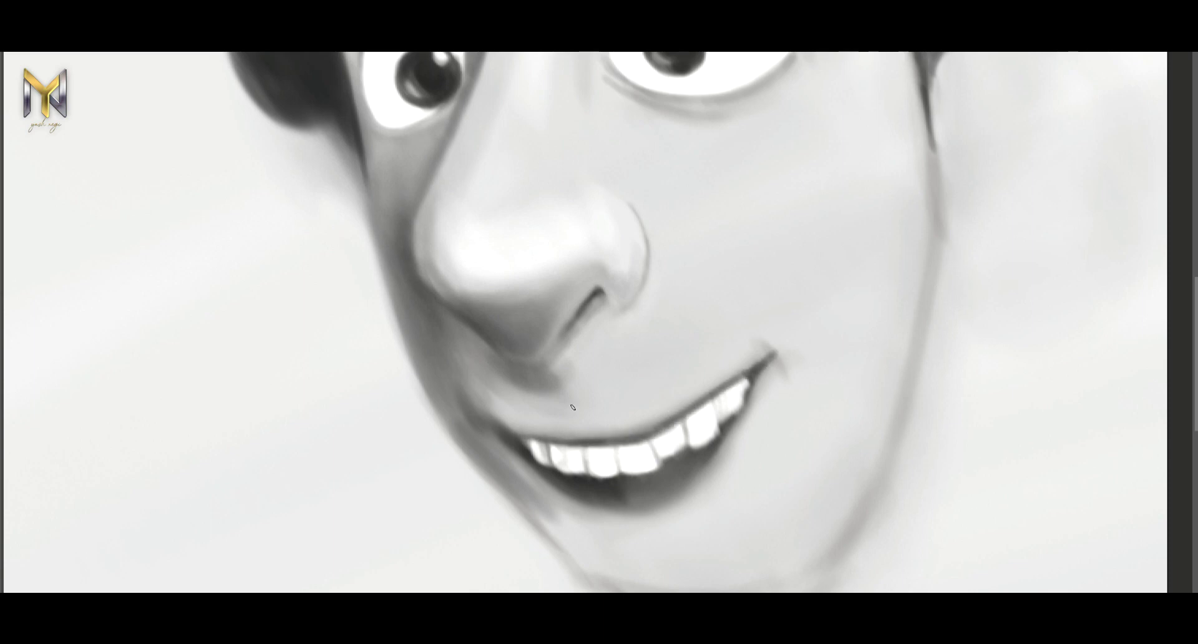
drag(476, 424, 718, 483)
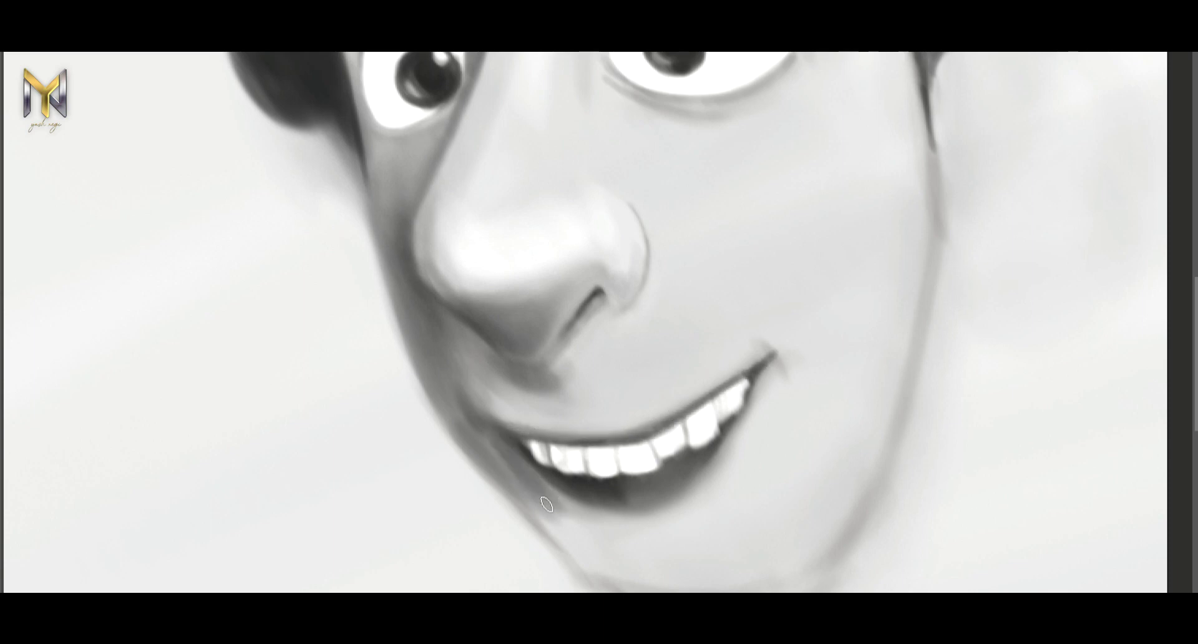
mouse_move(537, 530)
mouse_down()
mouse_move(597, 542)
mouse_move(558, 557)
mouse_up()
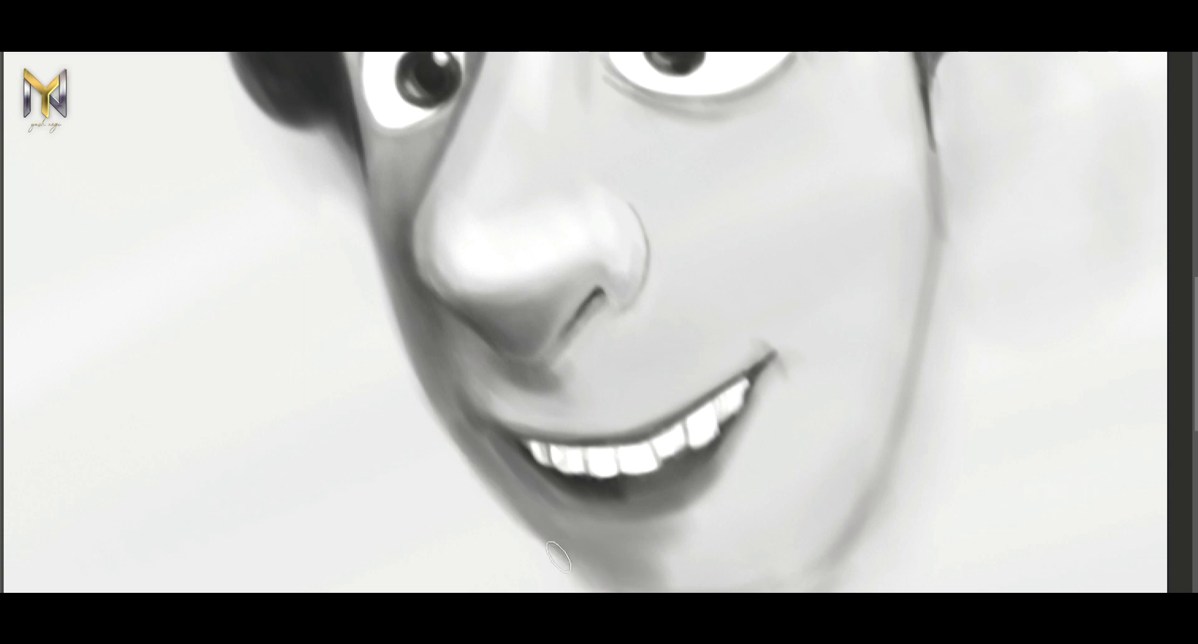
drag(517, 439, 502, 439)
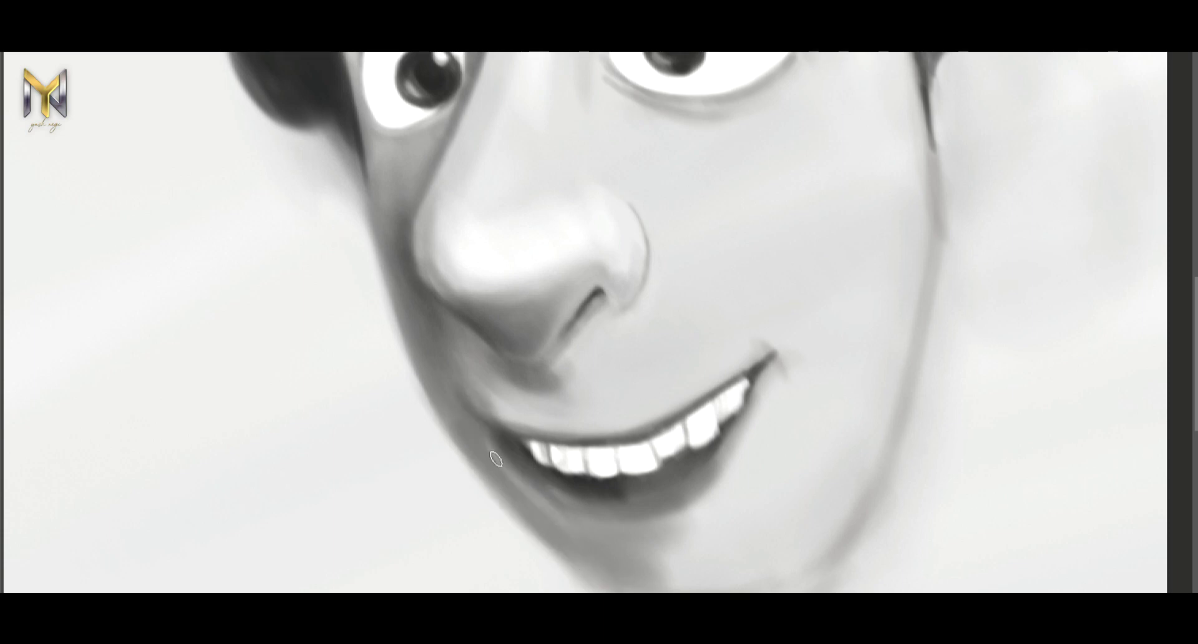
drag(543, 486, 652, 524)
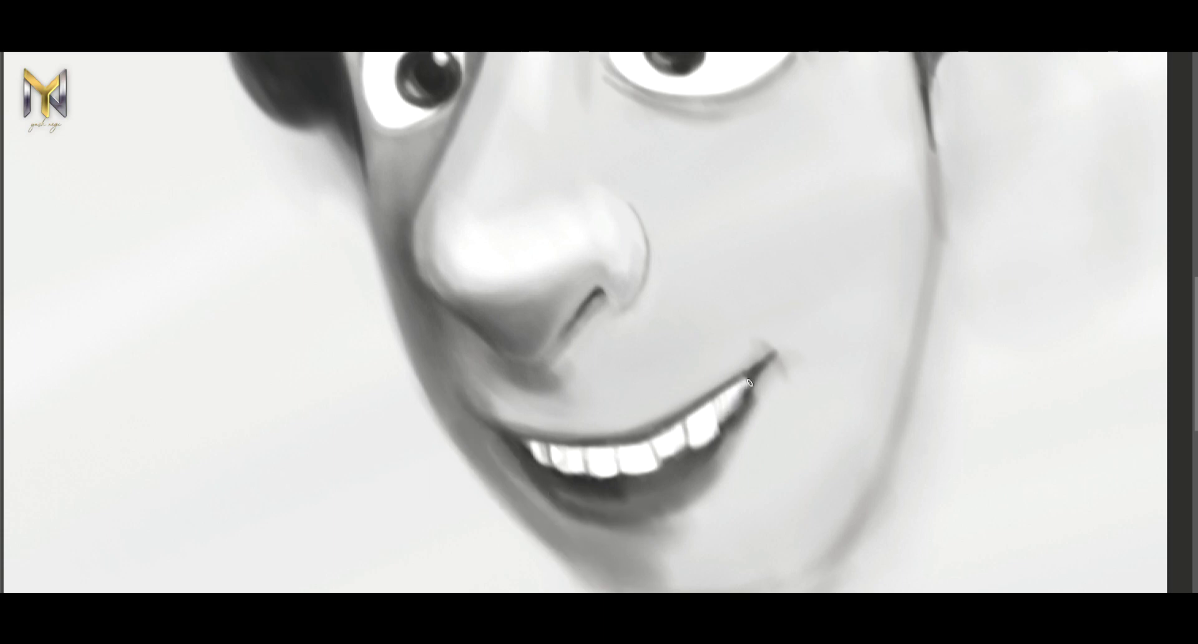
Step: Sample a lighter skin tone to lighten the lower lip and repaint the right mouth corner
alt+click(680, 499)
drag(718, 406, 736, 393)
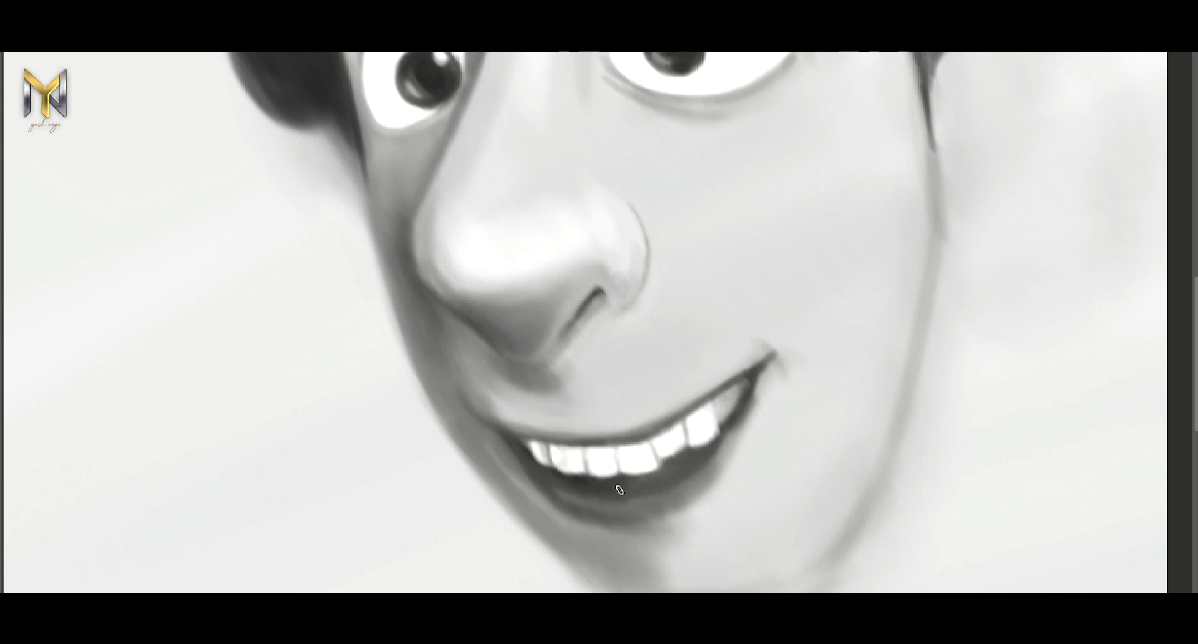
mouse_move(711, 492)
mouse_down()
mouse_move(575, 498)
mouse_move(652, 506)
mouse_up()
mouse_move(567, 502)
mouse_down()
mouse_move(686, 499)
mouse_move(711, 477)
mouse_move(764, 365)
mouse_up()
drag(717, 437, 648, 493)
mouse_move(764, 349)
mouse_down()
mouse_move(793, 366)
mouse_move(823, 424)
mouse_up()
Step: Shade the smile line, brighten the teeth, and soften shading under the nostril, lip and chin
mouse_move(675, 260)
mouse_down()
mouse_move(739, 312)
mouse_move(780, 374)
mouse_up()
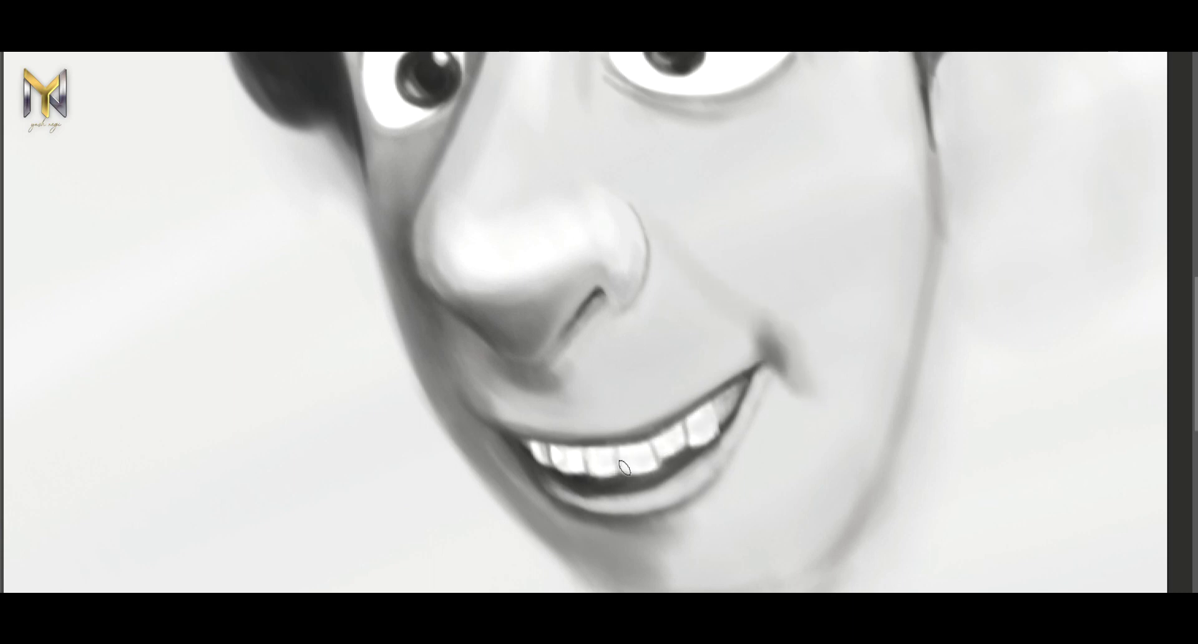
drag(594, 464, 616, 460)
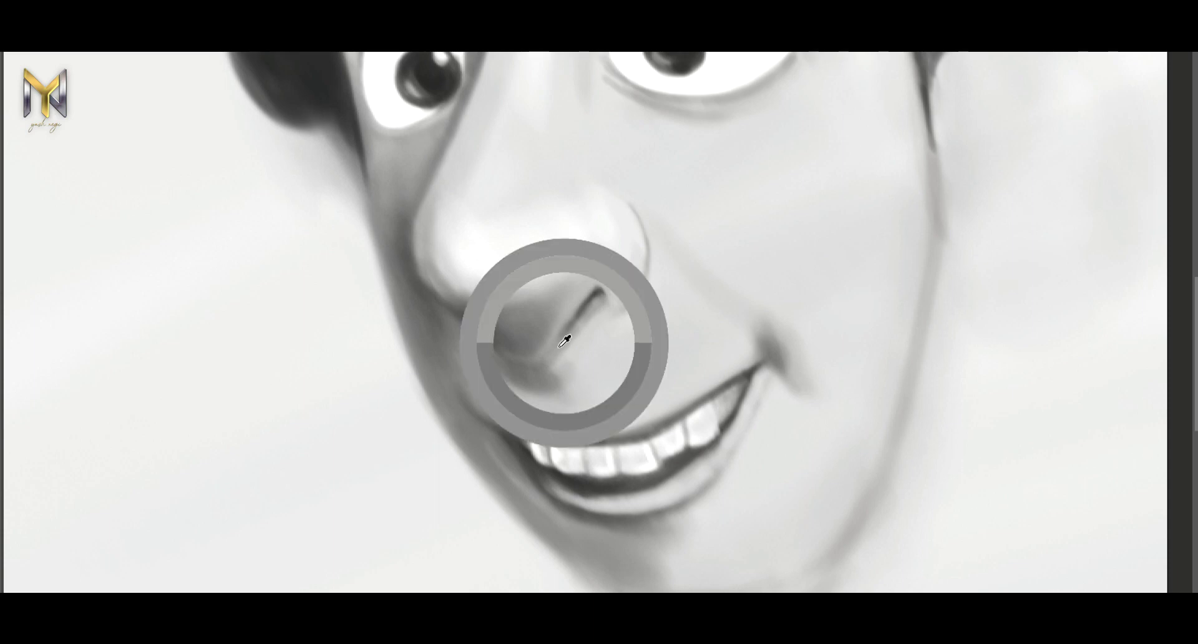
drag(566, 340, 599, 380)
mouse_move(618, 287)
mouse_down()
mouse_move(635, 320)
mouse_move(564, 375)
mouse_up()
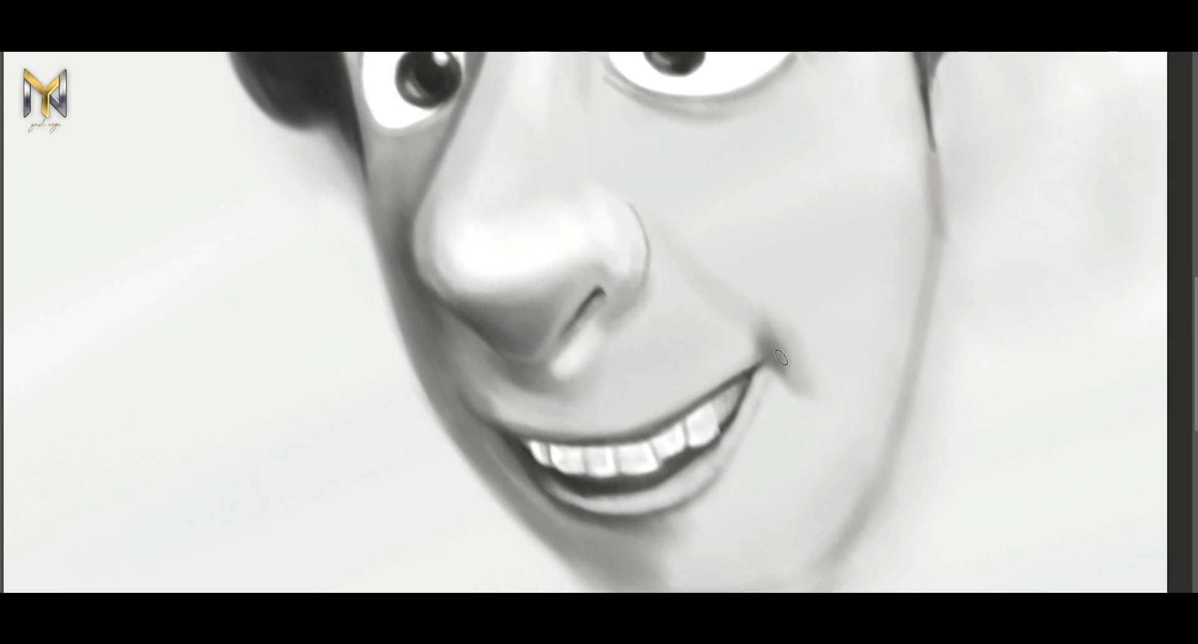
mouse_move(707, 501)
mouse_down()
mouse_move(640, 523)
mouse_move(618, 568)
mouse_up()
drag(680, 517, 649, 564)
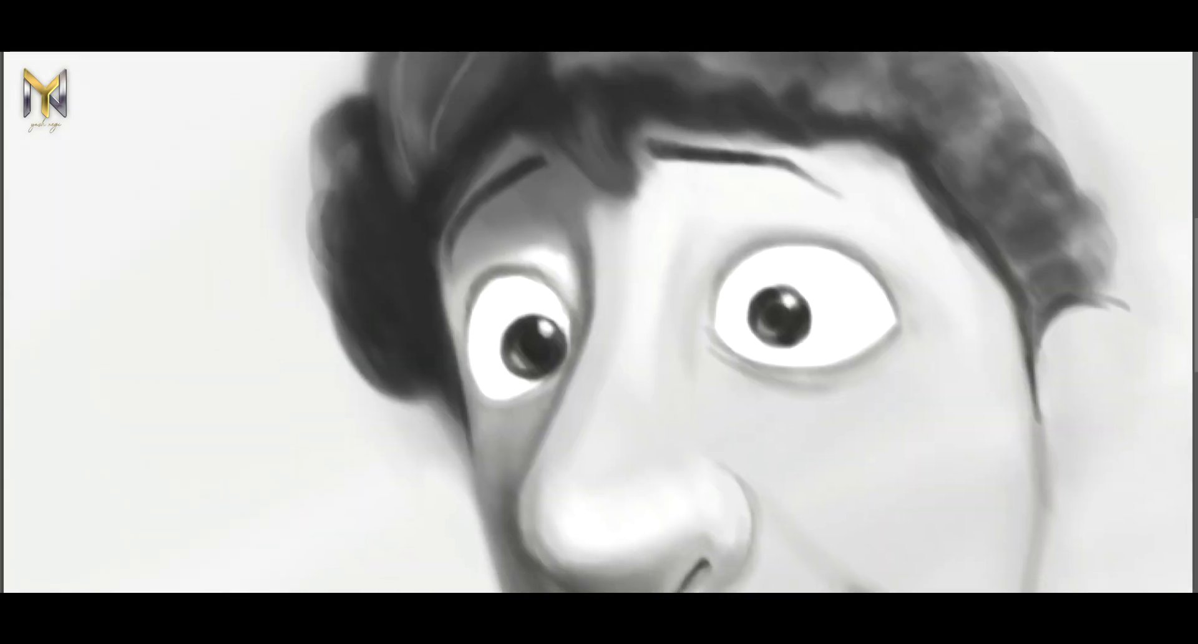
Step: Darken and smooth the top of the hair and paint lighter curved strands across it
drag(451, 150, 512, 59)
drag(368, 119, 415, 222)
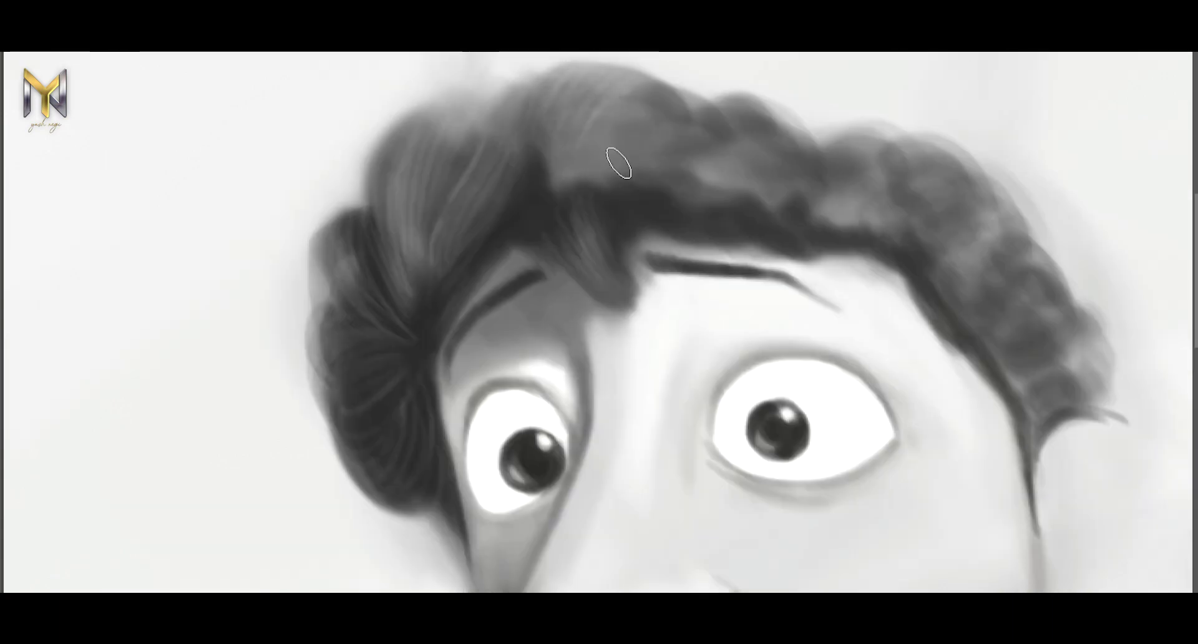
mouse_move(619, 163)
mouse_down()
mouse_move(759, 153)
mouse_move(864, 212)
mouse_move(991, 209)
mouse_move(1094, 399)
mouse_up()
drag(604, 165, 580, 112)
drag(599, 200, 649, 119)
mouse_move(653, 187)
mouse_down()
mouse_move(749, 112)
mouse_move(740, 181)
mouse_up()
Step: Add lighter curls along the top and right side, and darken the hair on the left near the ear
drag(902, 225, 851, 170)
drag(923, 188, 985, 243)
mouse_move(917, 165)
mouse_down()
mouse_move(973, 224)
mouse_move(1085, 418)
mouse_up()
drag(1032, 371, 979, 321)
drag(1054, 330, 1020, 281)
mouse_move(436, 387)
mouse_down()
mouse_move(419, 455)
mouse_move(420, 334)
mouse_move(437, 306)
mouse_up()
mouse_move(349, 250)
mouse_down()
mouse_move(418, 354)
mouse_move(474, 156)
mouse_move(530, 222)
mouse_move(617, 177)
mouse_move(605, 195)
mouse_move(605, 281)
mouse_move(708, 146)
mouse_move(743, 225)
mouse_move(673, 196)
mouse_move(787, 232)
mouse_move(757, 156)
mouse_move(917, 249)
mouse_move(942, 279)
mouse_move(966, 289)
mouse_move(856, 214)
mouse_move(1019, 313)
mouse_move(1024, 423)
mouse_move(1006, 390)
mouse_up()
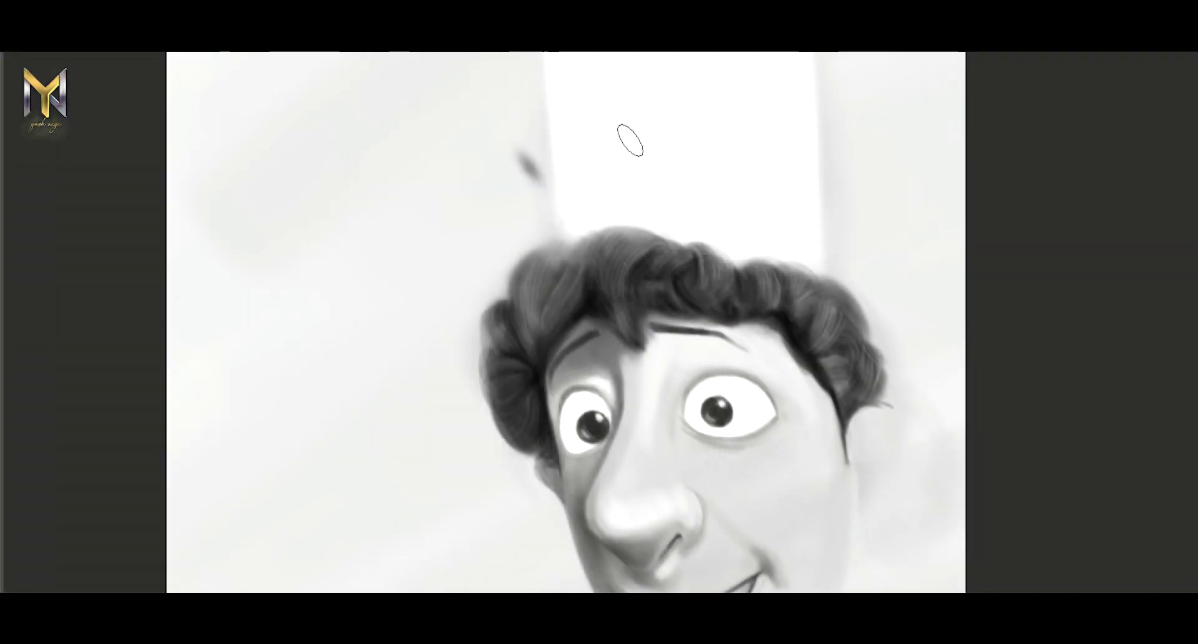
Step: Switch to the Brush (B) and paint a tall white chef's hat with vertical folds above the hair
key(b)
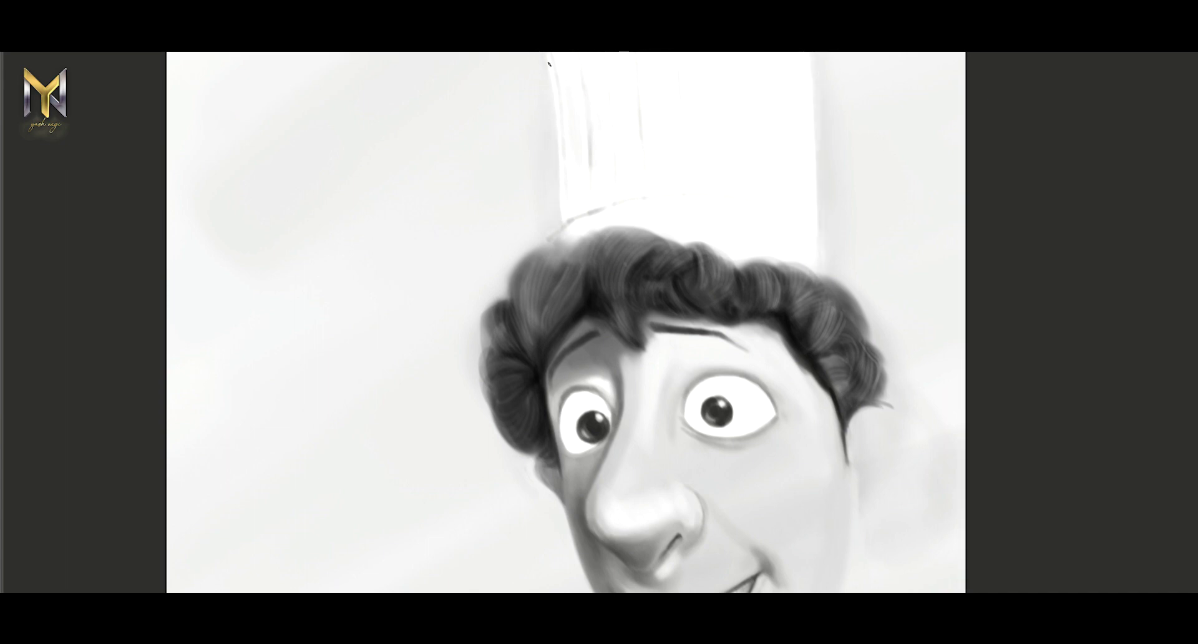
scroll(632, 143, up, 3)
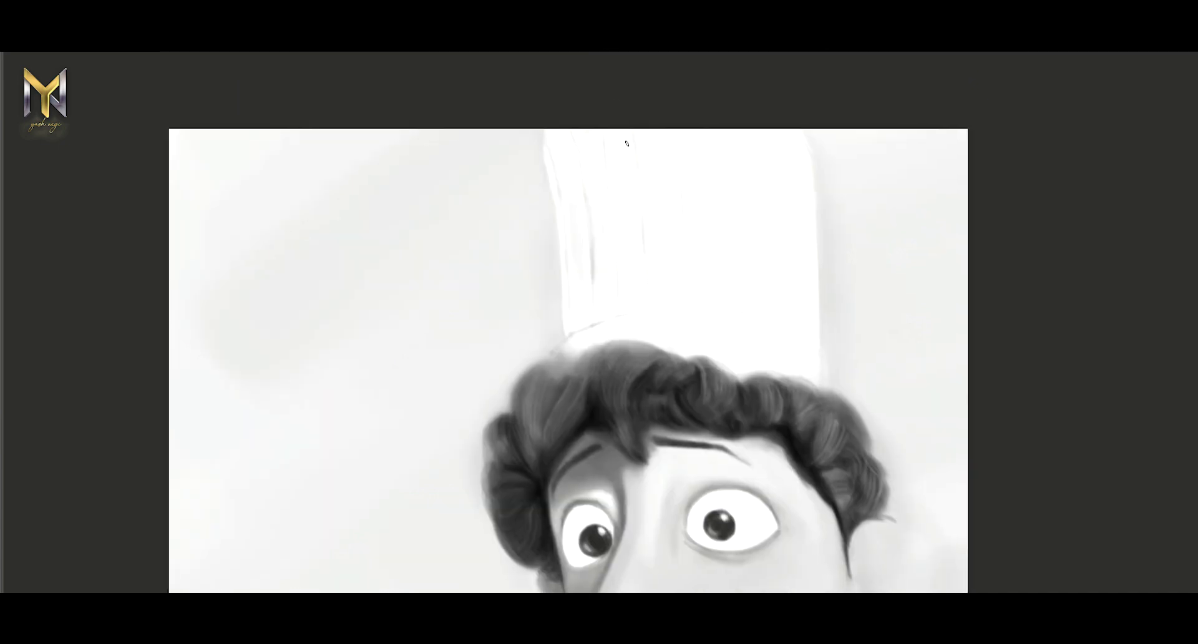
scroll(668, 214, down, 3)
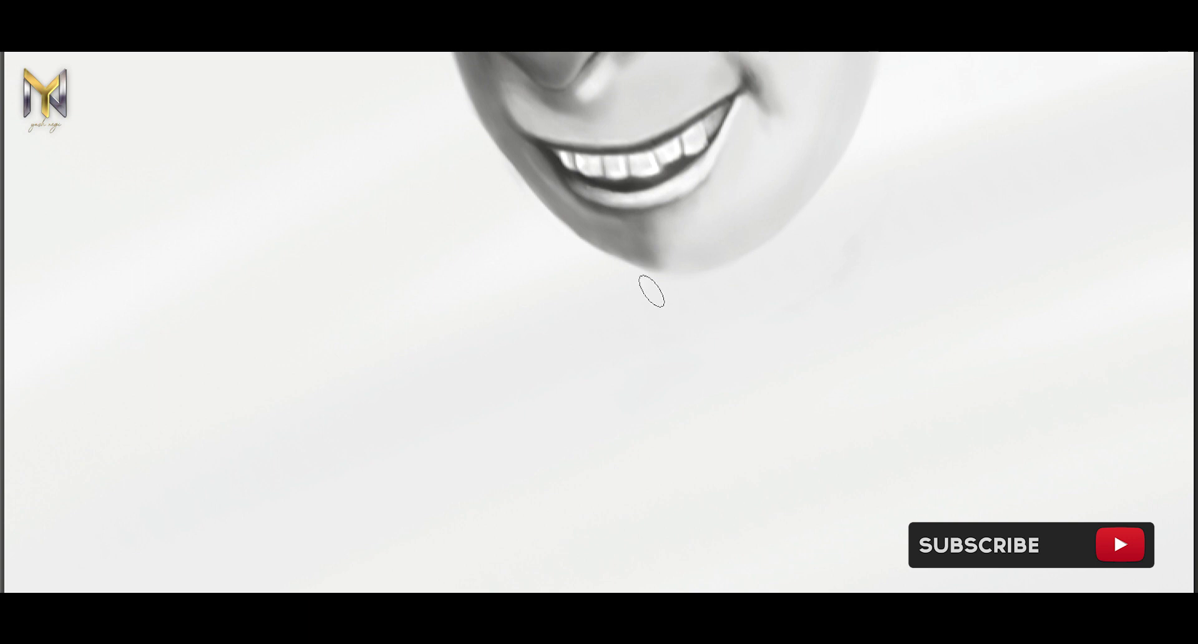
Step: With a smaller brush, sketch and shade the grey neck below the chin, including both edges
key([)
key([)
key([)
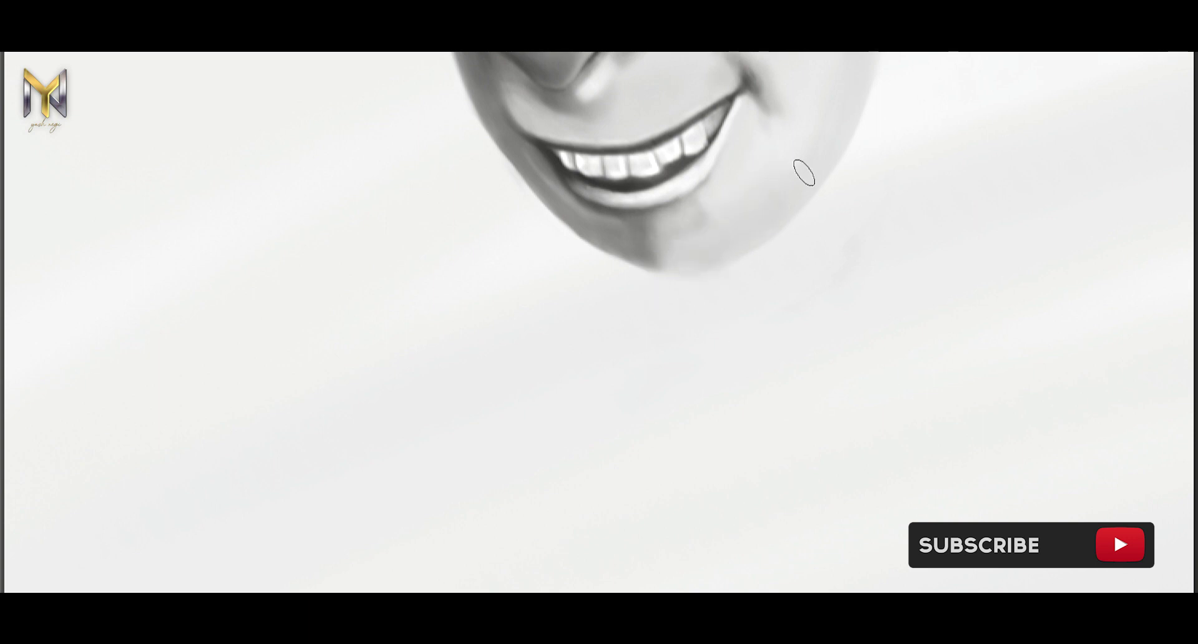
drag(620, 263, 621, 346)
drag(736, 250, 736, 337)
mouse_move(739, 280)
mouse_down()
mouse_move(636, 310)
mouse_move(610, 286)
mouse_move(620, 403)
mouse_move(680, 266)
mouse_move(618, 325)
mouse_up()
mouse_move(599, 250)
mouse_down()
mouse_move(612, 400)
mouse_move(618, 312)
mouse_up()
key([)
key([)
mouse_move(593, 375)
mouse_down()
mouse_move(630, 315)
mouse_move(751, 261)
mouse_up()
mouse_move(601, 256)
mouse_down()
mouse_move(554, 401)
mouse_move(754, 289)
mouse_up()
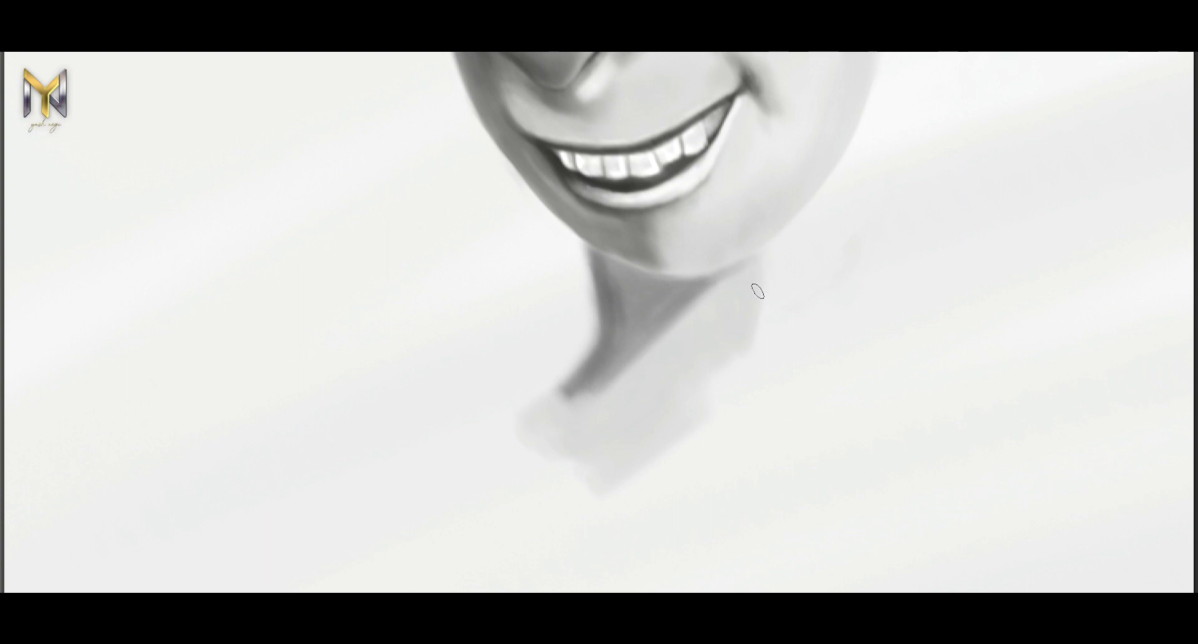
Step: Paint the white collar on both sides of the neck and fill in the shirt below
drag(849, 311, 689, 455)
mouse_move(683, 248)
mouse_down()
mouse_move(634, 337)
mouse_move(575, 340)
mouse_move(511, 369)
mouse_up()
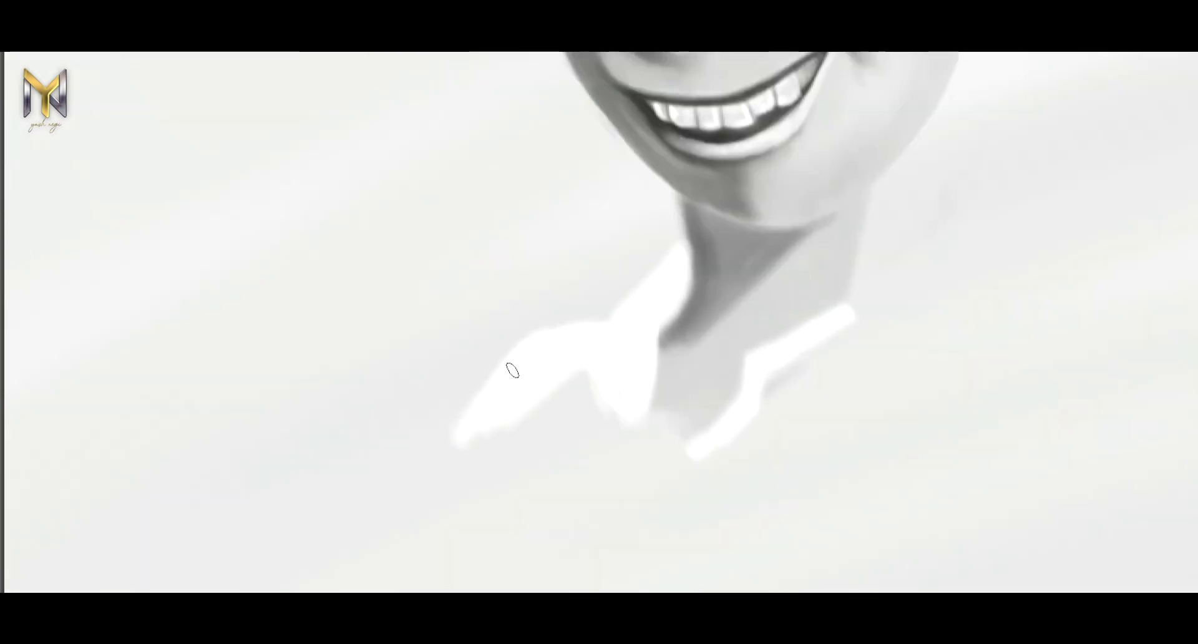
mouse_move(668, 249)
mouse_down()
mouse_move(540, 283)
mouse_move(505, 272)
mouse_up()
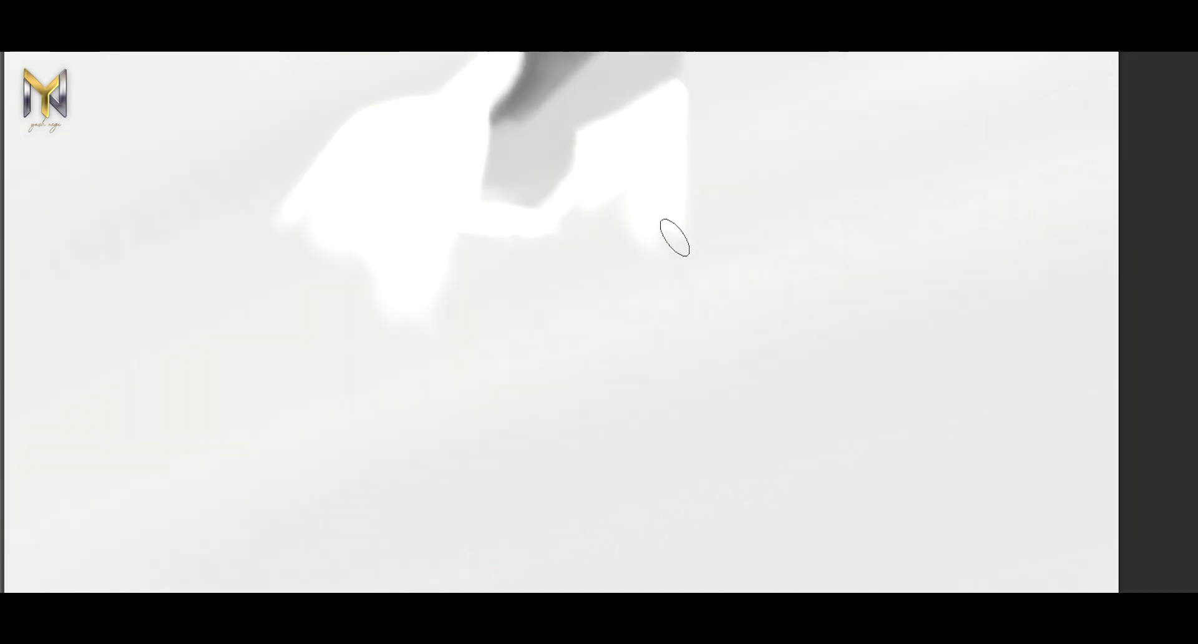
drag(674, 238, 698, 428)
mouse_move(730, 530)
mouse_down()
mouse_move(698, 571)
mouse_move(751, 527)
mouse_move(767, 587)
mouse_up()
mouse_move(591, 476)
mouse_down()
mouse_move(626, 510)
mouse_move(639, 559)
mouse_up()
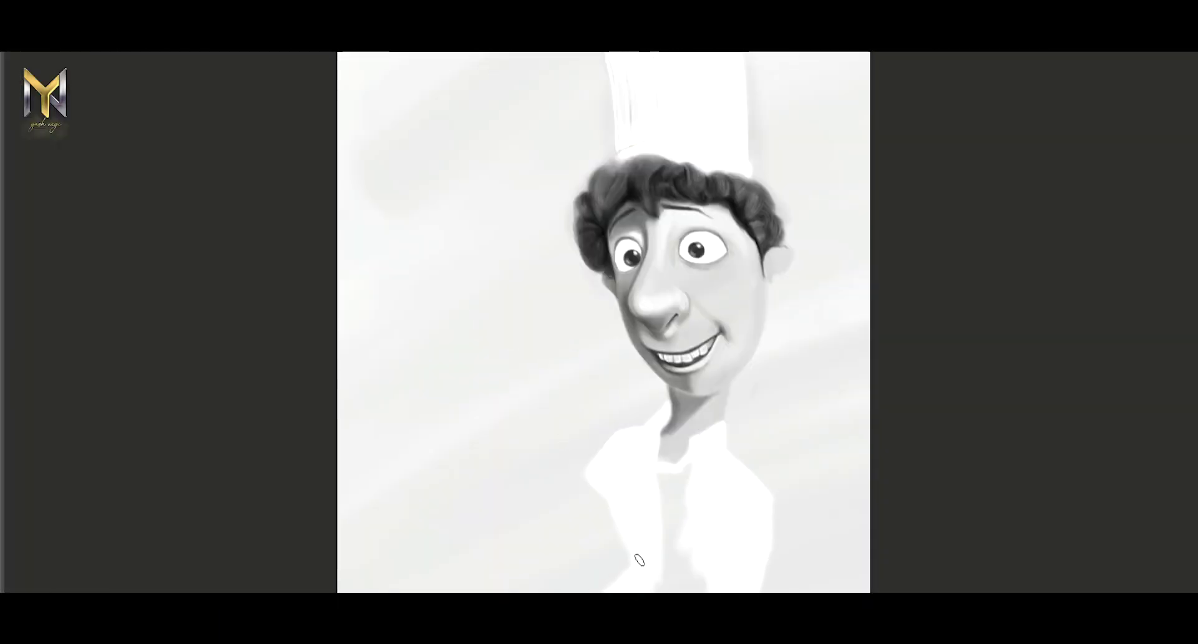
Step: Widen the shirt's right edge in white, select the shirt to shade the collar, then deselect
drag(773, 494, 787, 589)
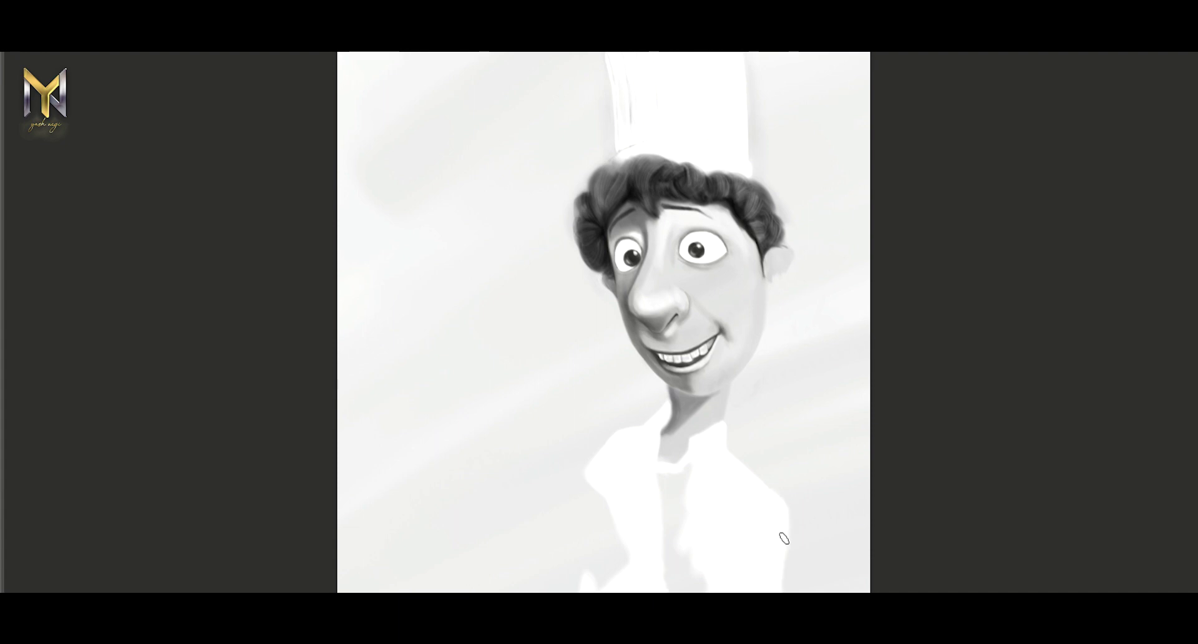
drag(693, 493, 671, 587)
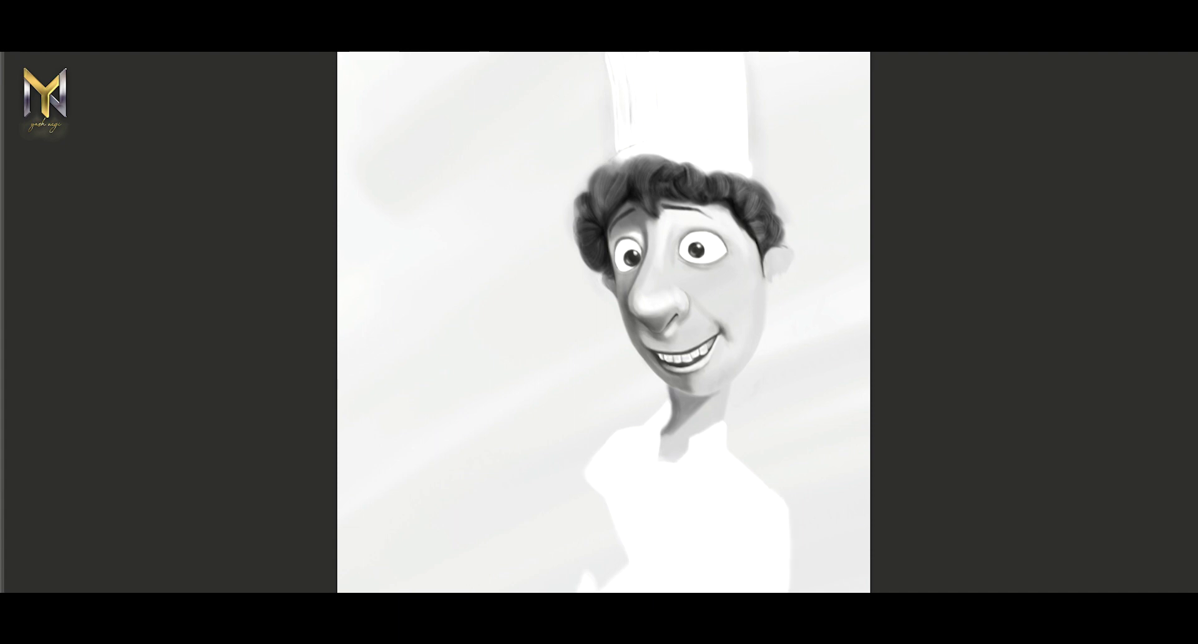
scroll(628, 462, up, 3)
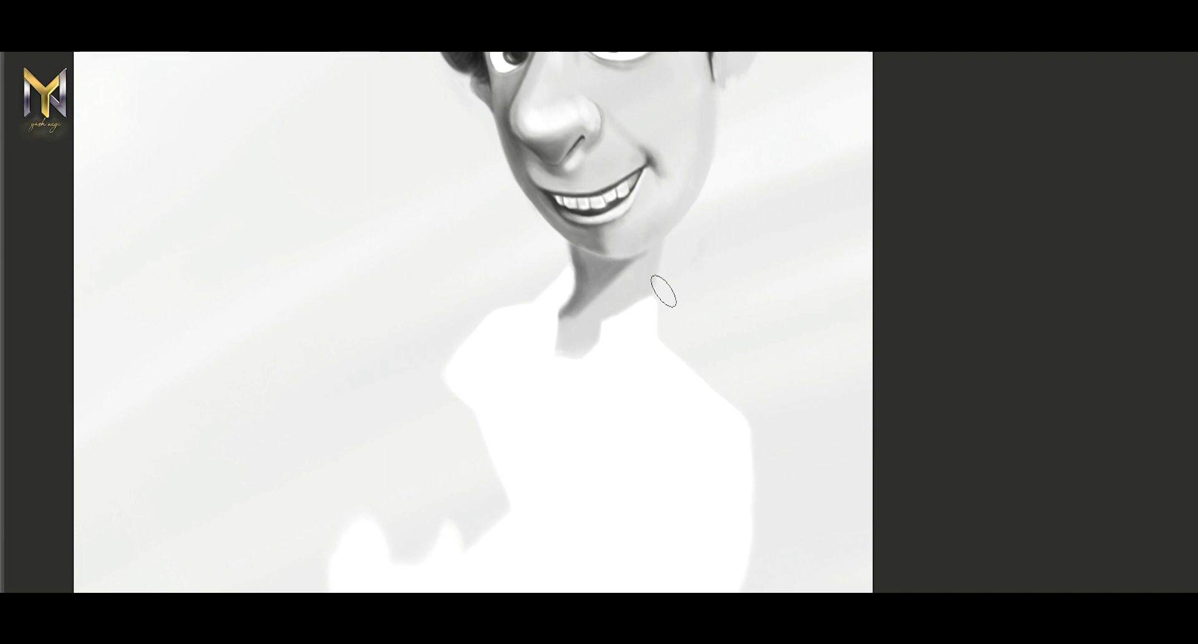
click(485, 330)
key(ctrl+d)
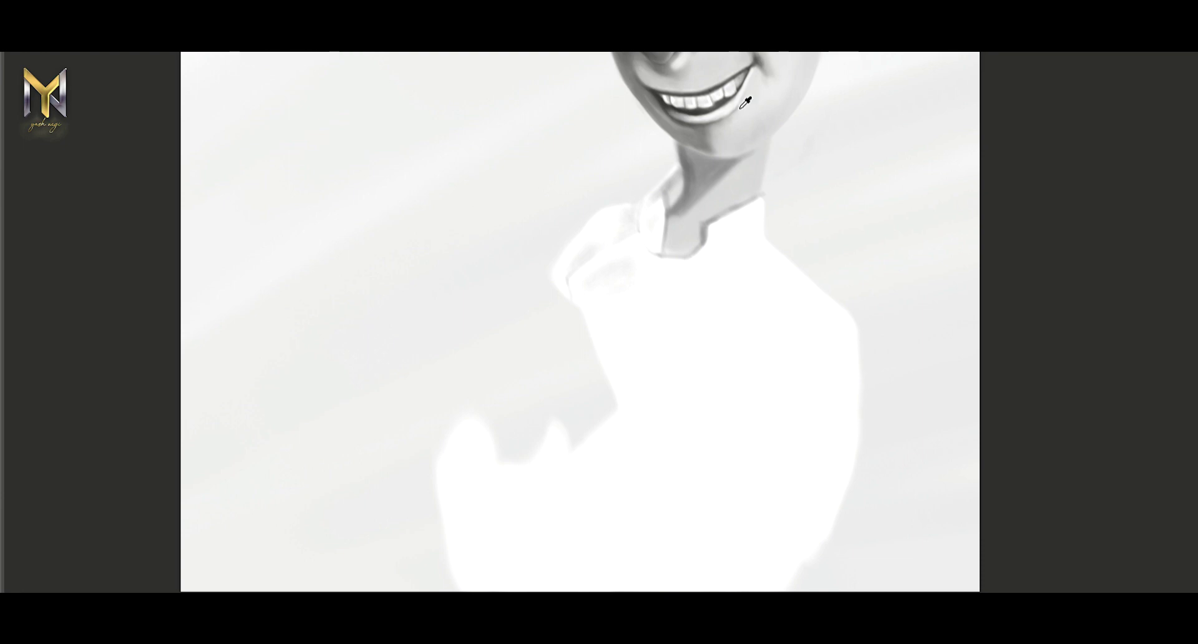
Step: Block in the grey hand and arm shape, then darken the finger edges and wrist crease
drag(593, 393, 588, 356)
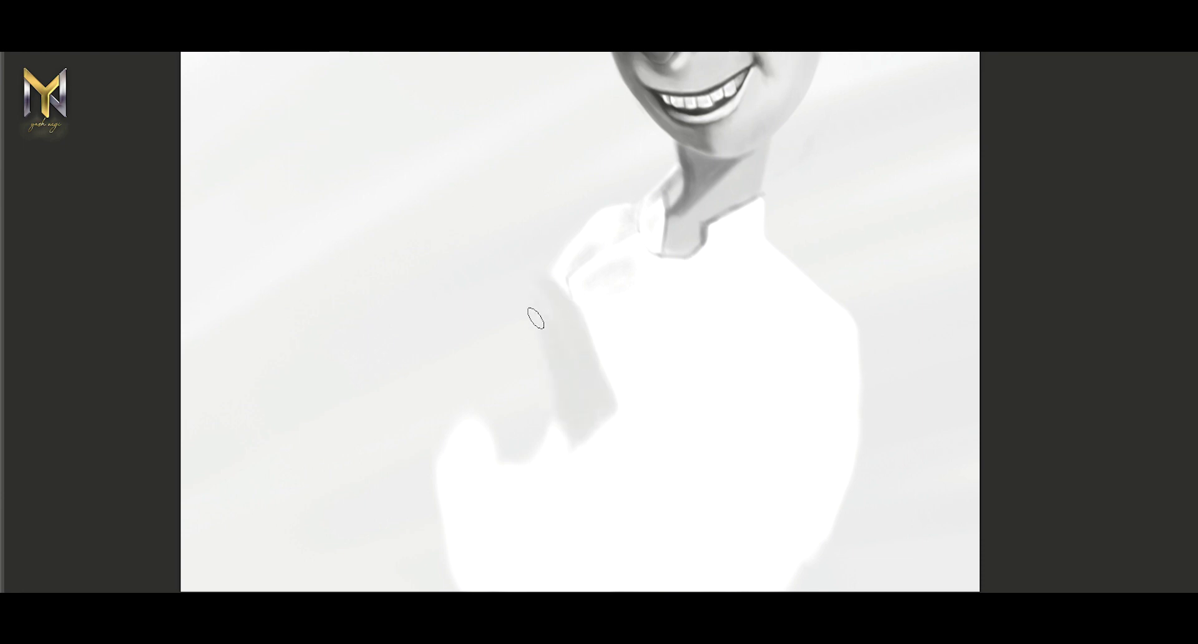
mouse_move(390, 275)
mouse_down()
mouse_move(503, 246)
mouse_move(513, 256)
mouse_move(436, 306)
mouse_move(525, 444)
mouse_move(554, 397)
mouse_move(498, 455)
mouse_up()
mouse_move(549, 337)
mouse_down()
mouse_move(599, 455)
mouse_move(577, 350)
mouse_up()
drag(368, 209, 424, 252)
mouse_move(357, 224)
mouse_down()
mouse_move(489, 309)
mouse_move(387, 299)
mouse_up()
drag(495, 328, 552, 352)
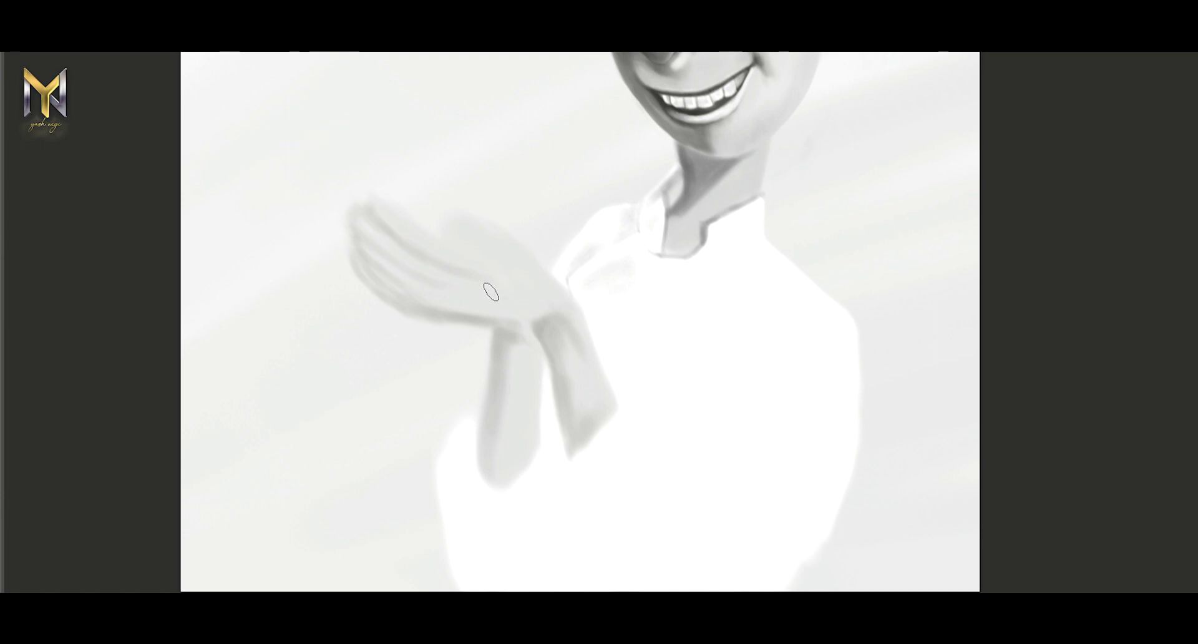
Step: Shade the forearm's inner and right edges with dark and light strokes
scroll(499, 300, up, 1)
scroll(663, 245, up, 1)
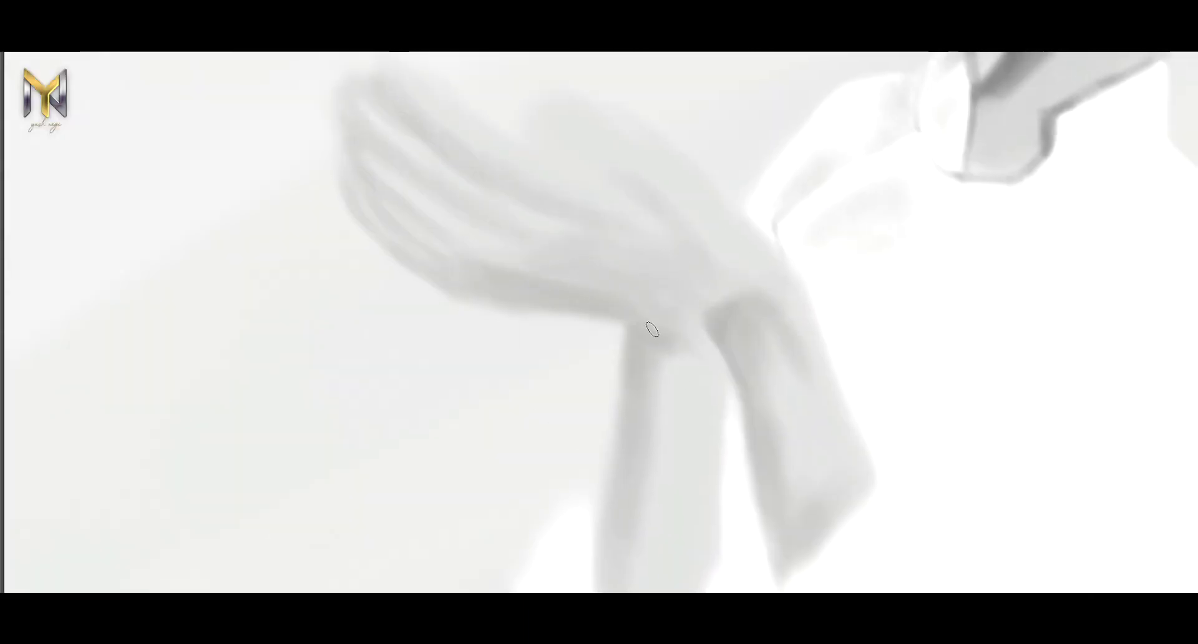
drag(637, 328, 602, 590)
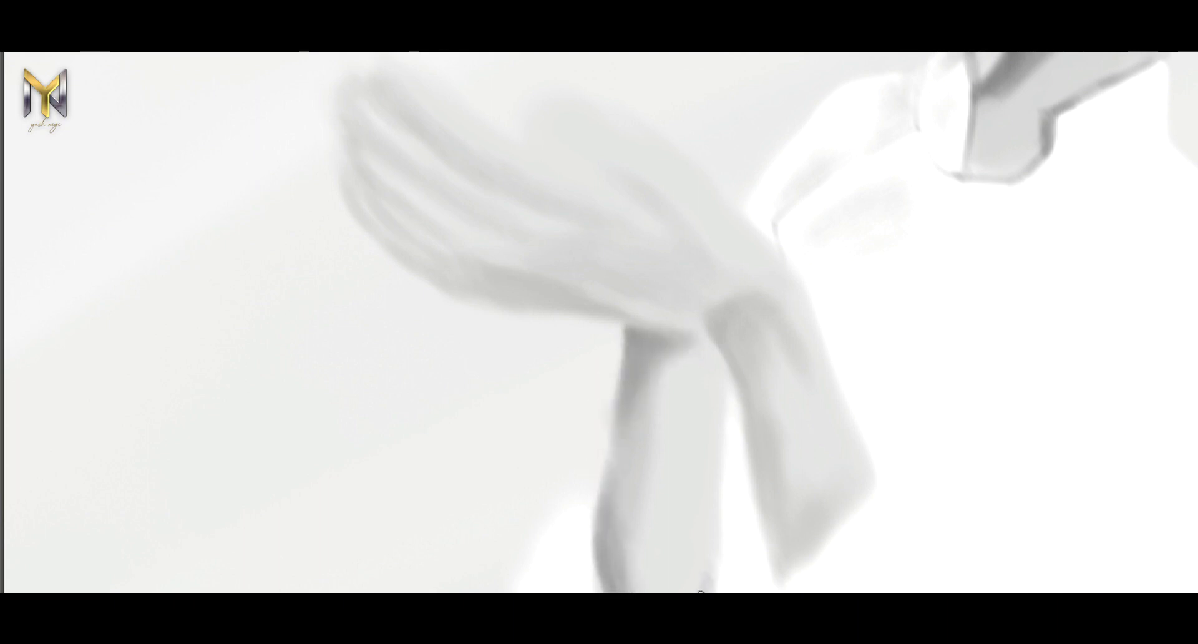
drag(701, 589, 723, 426)
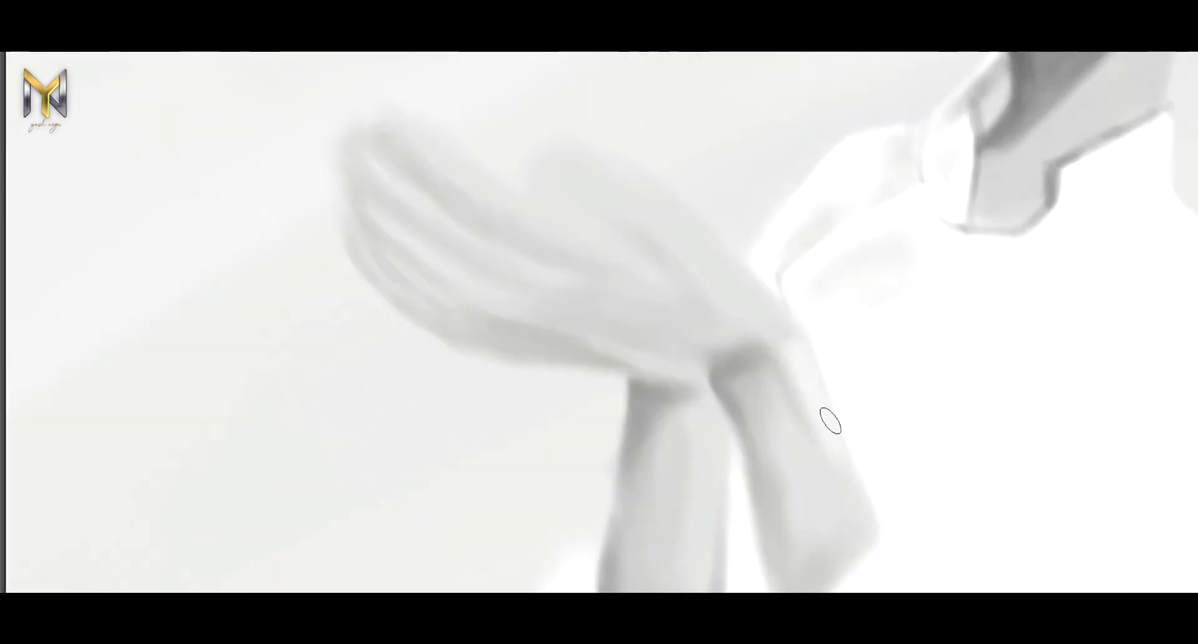
drag(829, 420, 847, 376)
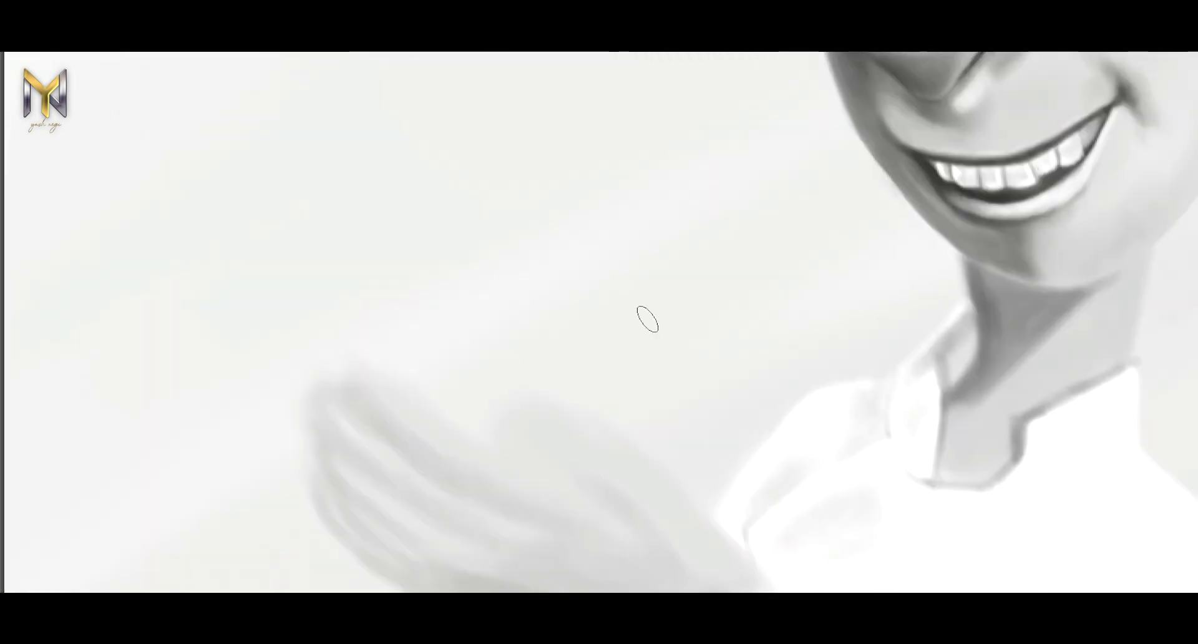
Step: Outline the fingertips, thumb and lower fingers down to the wrist, then rough in the rat's body
drag(347, 373, 561, 474)
mouse_move(483, 449)
mouse_down()
mouse_move(556, 416)
mouse_move(774, 589)
mouse_up()
drag(343, 374, 445, 534)
drag(315, 429, 408, 524)
drag(320, 449, 524, 592)
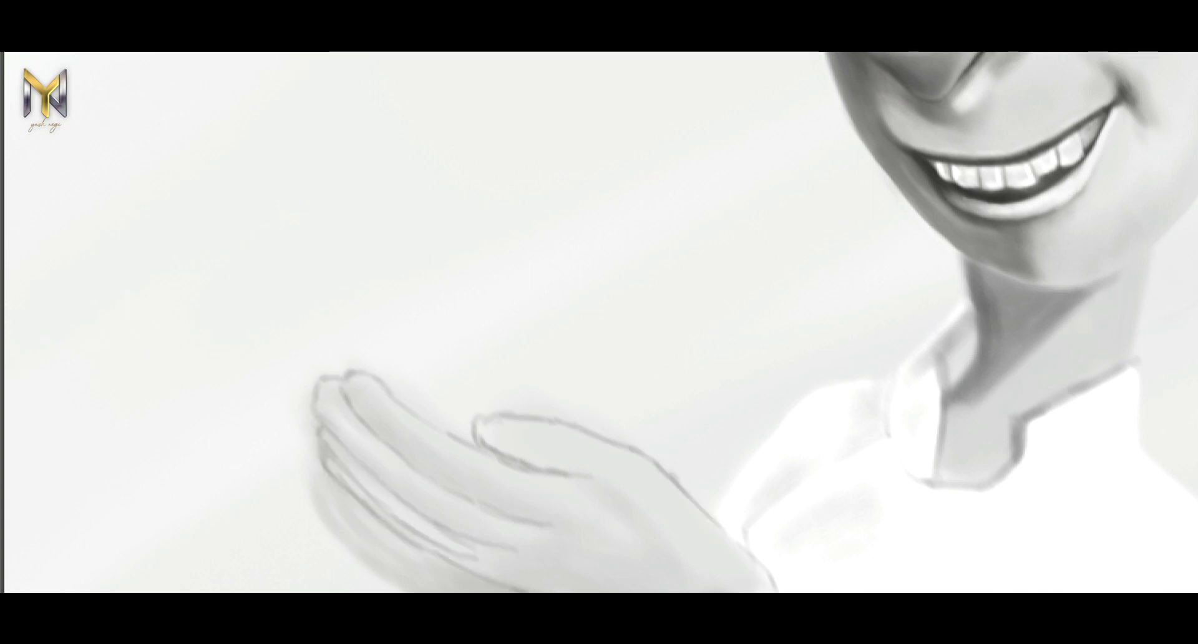
drag(387, 529, 523, 591)
drag(430, 574, 323, 473)
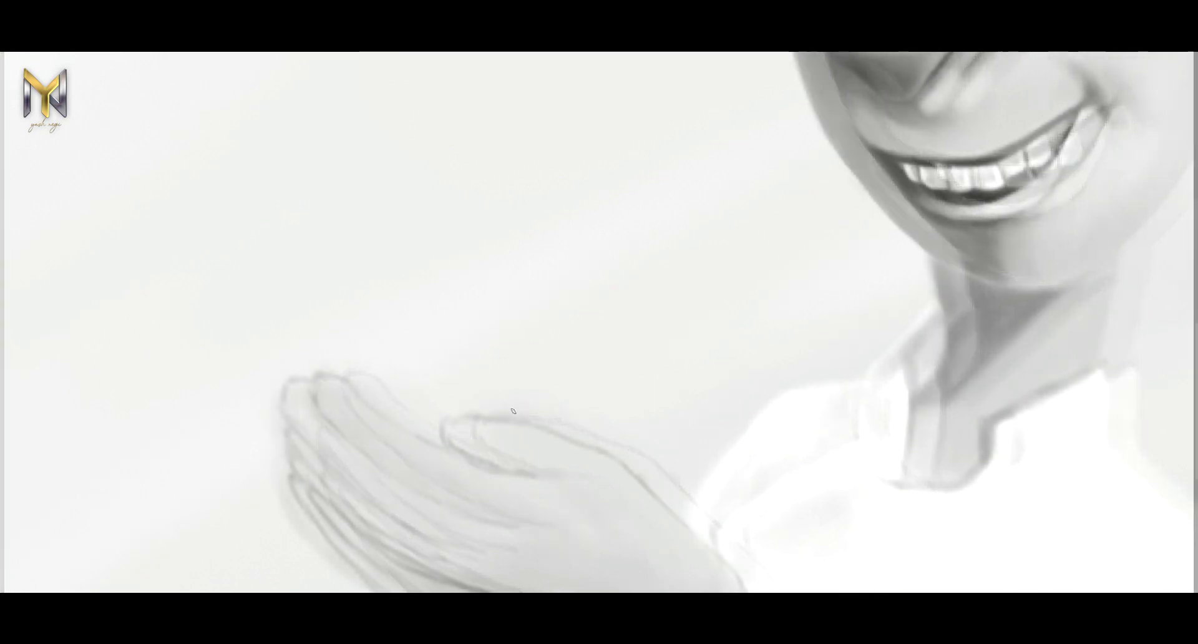
mouse_move(481, 396)
mouse_down()
mouse_move(481, 356)
mouse_move(507, 348)
mouse_move(469, 298)
mouse_move(436, 212)
mouse_move(518, 184)
mouse_move(489, 227)
mouse_move(522, 342)
mouse_move(534, 293)
mouse_move(555, 325)
mouse_move(543, 424)
mouse_move(487, 208)
mouse_move(574, 232)
mouse_move(441, 329)
mouse_move(492, 257)
mouse_move(435, 349)
mouse_move(476, 177)
mouse_up()
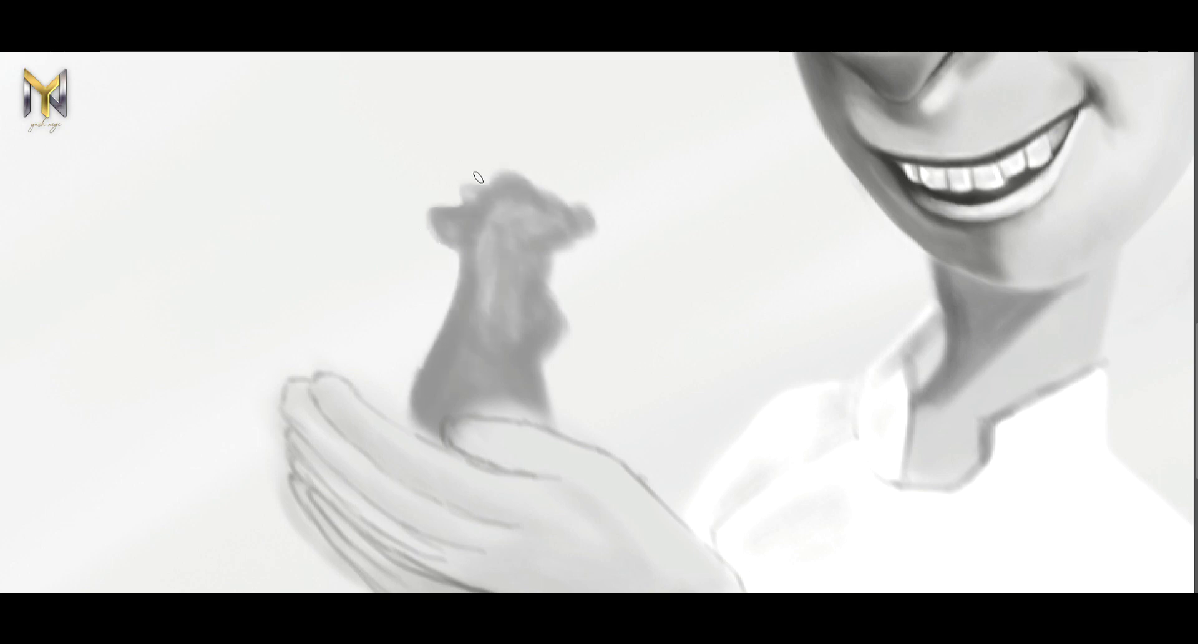
Step: Darken the rat's head top, ear, left body edge and neck, adding light neck highlights
drag(528, 215, 591, 235)
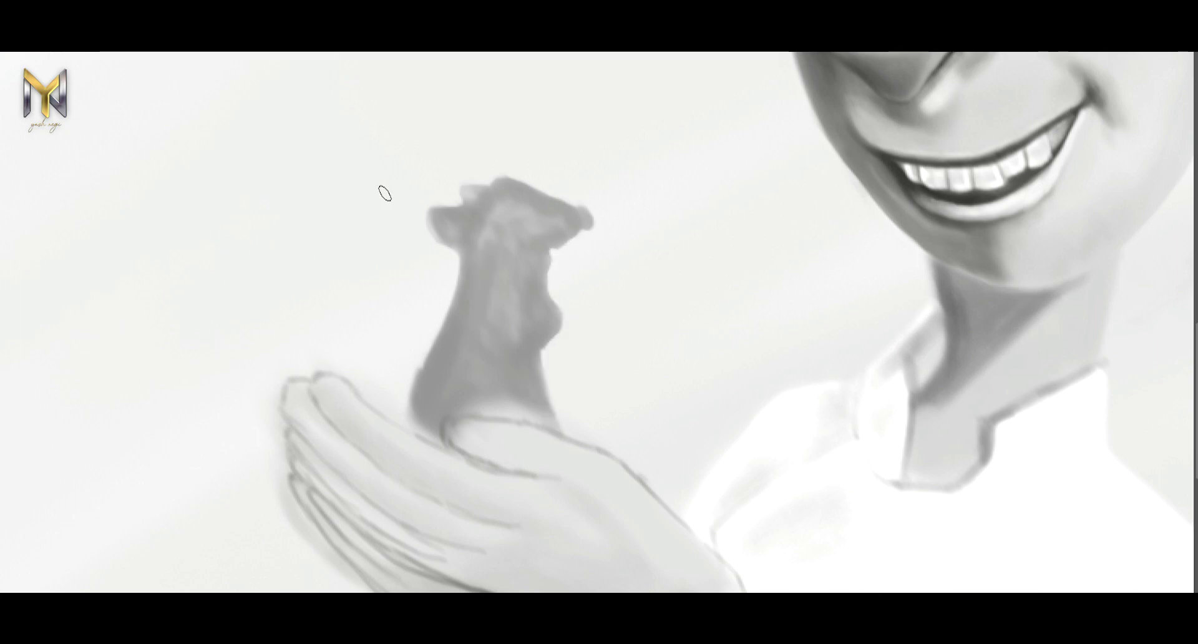
scroll(349, 268, up, 1)
drag(456, 493, 478, 439)
drag(499, 205, 565, 382)
mouse_move(531, 277)
mouse_down()
mouse_move(522, 373)
mouse_move(537, 380)
mouse_move(515, 468)
mouse_move(530, 480)
mouse_move(453, 455)
mouse_move(444, 503)
mouse_up()
mouse_move(543, 181)
mouse_down()
mouse_move(532, 246)
mouse_move(541, 309)
mouse_up()
drag(542, 262, 565, 390)
drag(540, 327, 574, 414)
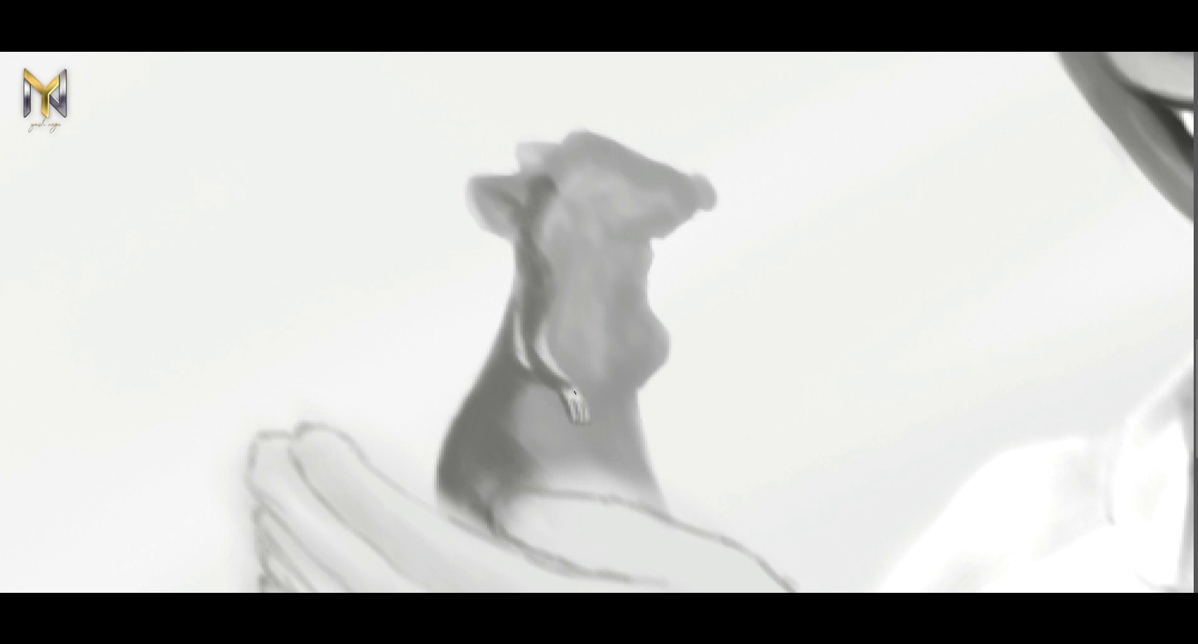
drag(564, 365, 541, 279)
Step: Deepen the rat's body and head shading and paint white eye highlights
mouse_move(450, 487)
mouse_down()
mouse_move(481, 428)
mouse_move(530, 487)
mouse_up()
mouse_move(531, 399)
mouse_down()
mouse_move(498, 347)
mouse_move(493, 405)
mouse_up()
drag(527, 193, 530, 380)
drag(535, 240, 523, 303)
mouse_move(630, 159)
mouse_down()
mouse_move(569, 174)
mouse_move(545, 164)
mouse_move(502, 228)
mouse_move(497, 215)
mouse_up()
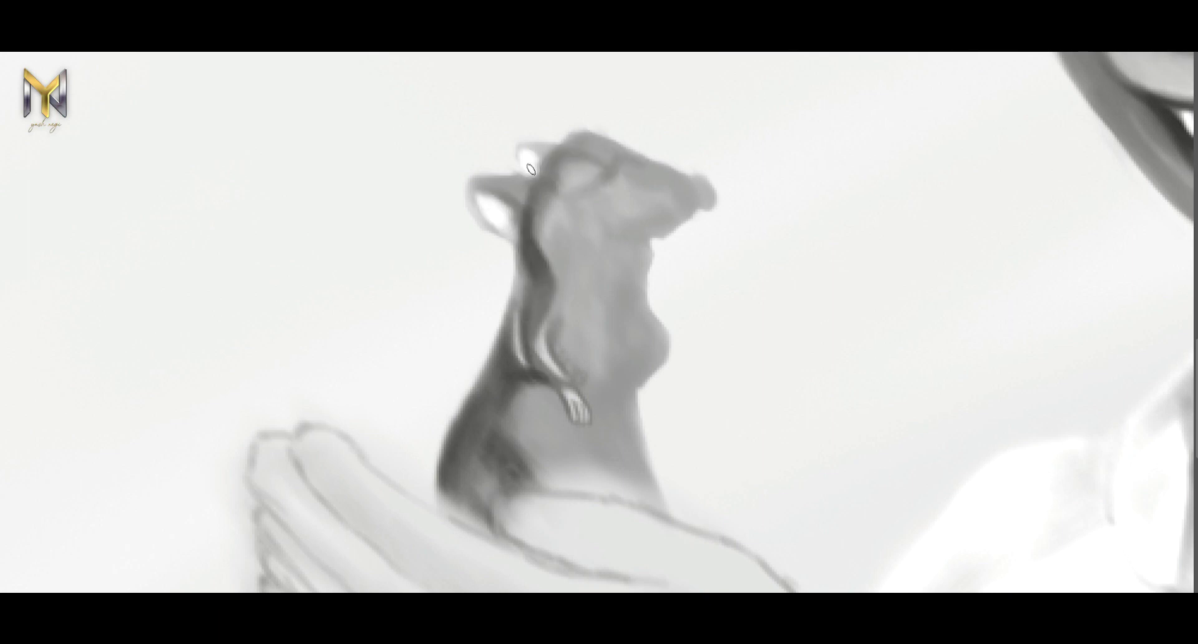
drag(567, 179, 587, 175)
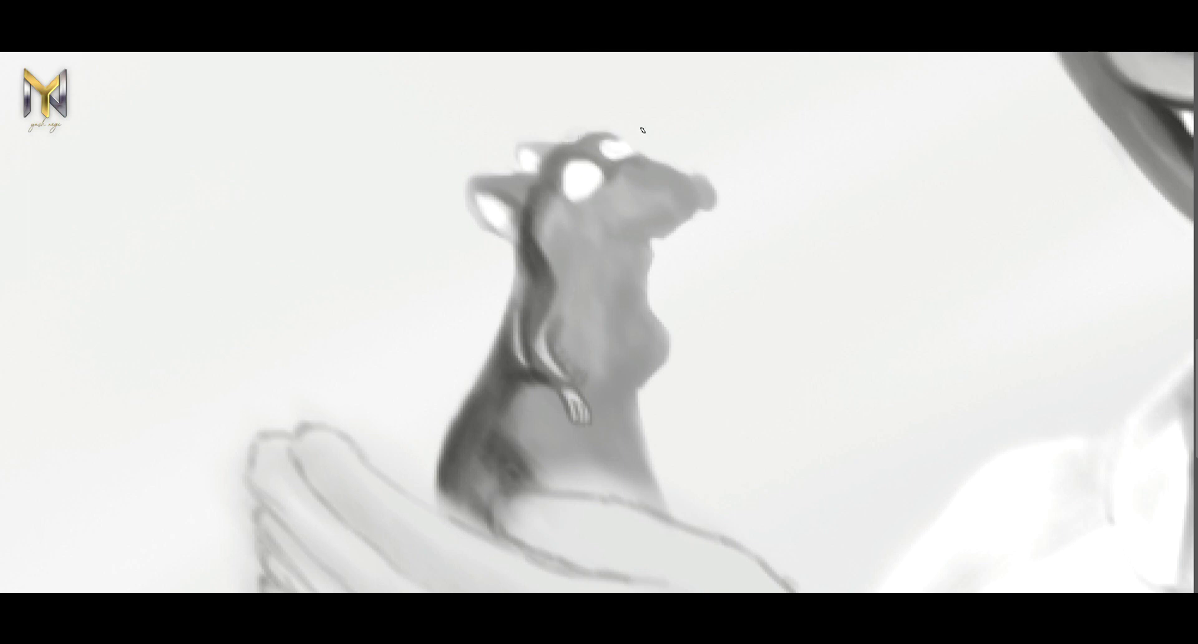
mouse_move(615, 146)
mouse_down()
mouse_move(537, 181)
mouse_move(577, 151)
mouse_up()
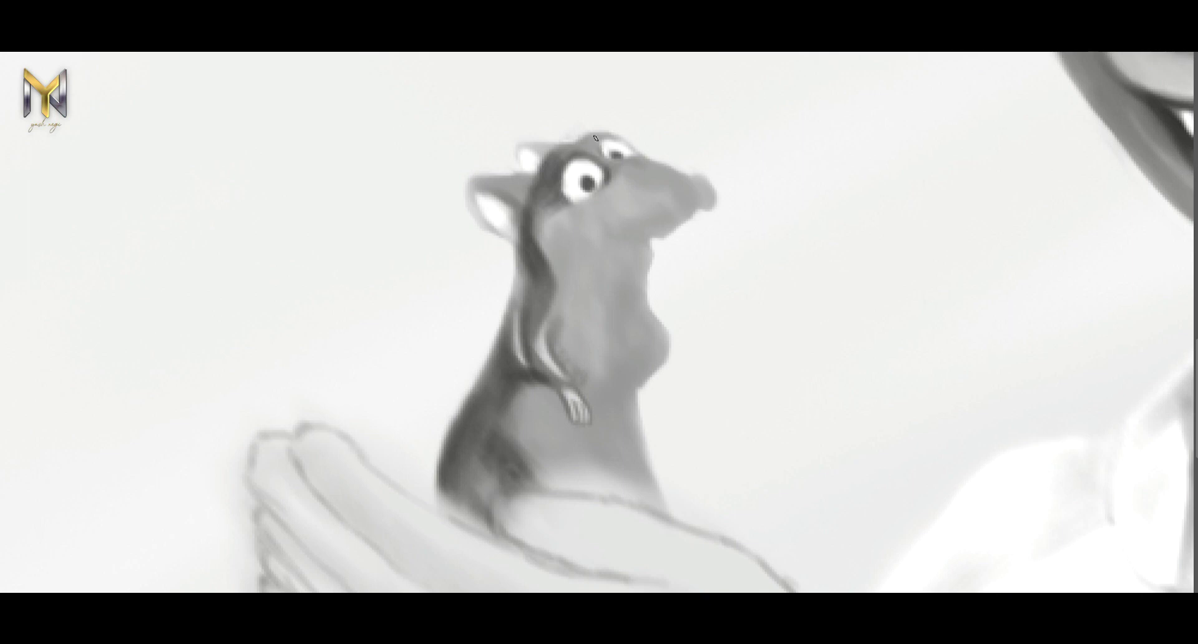
Step: Shade the rat's snout with a smile, plus its chin, neck, chest and belly contour
mouse_move(683, 199)
mouse_down()
mouse_move(652, 172)
mouse_move(621, 184)
mouse_move(681, 217)
mouse_move(605, 225)
mouse_move(667, 228)
mouse_move(686, 196)
mouse_up()
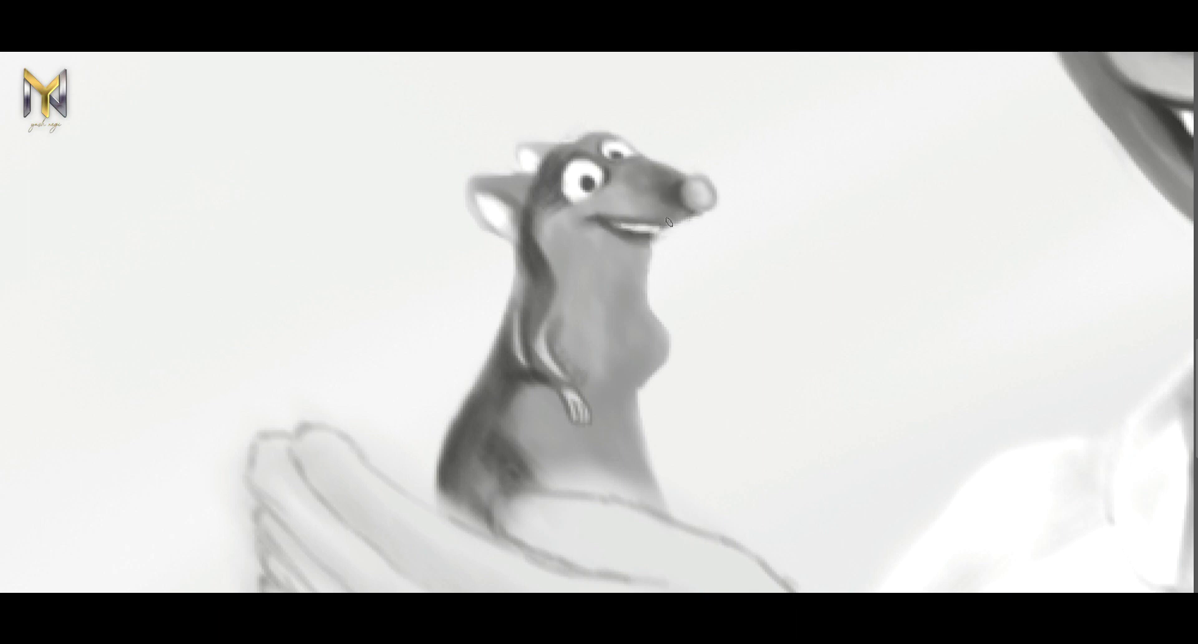
drag(622, 241, 605, 293)
drag(605, 218, 549, 284)
drag(555, 212, 568, 349)
drag(657, 292, 622, 379)
drag(652, 321, 627, 403)
Step: Paint the rat's right paw and add highlights on its chest, belly and snout
drag(640, 250, 642, 334)
drag(686, 212, 655, 224)
drag(658, 315, 652, 368)
drag(617, 284, 623, 346)
mouse_move(630, 275)
mouse_down()
mouse_move(631, 469)
mouse_move(618, 399)
mouse_up()
drag(586, 487, 643, 437)
drag(503, 194, 561, 146)
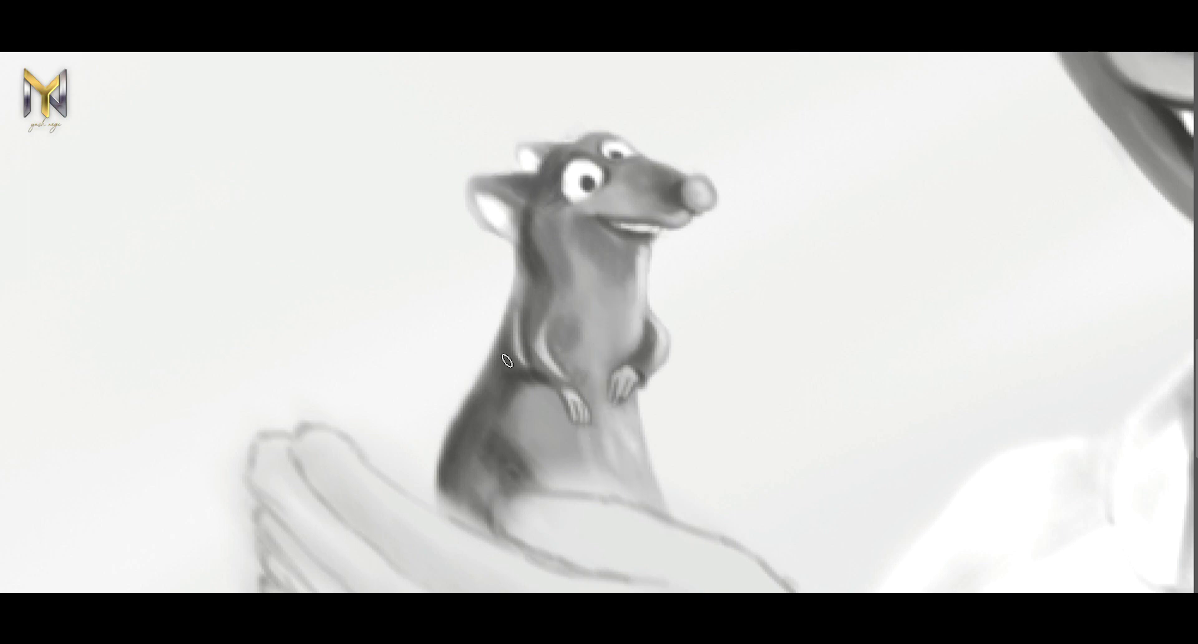
Step: Deepen the rat's belly and chest shading and reshape its lower edge above the hand
drag(531, 442, 540, 399)
mouse_move(480, 499)
mouse_down()
mouse_move(524, 399)
mouse_move(584, 312)
mouse_up()
mouse_move(586, 362)
mouse_down()
mouse_move(592, 263)
mouse_move(596, 462)
mouse_move(527, 468)
mouse_move(599, 437)
mouse_up()
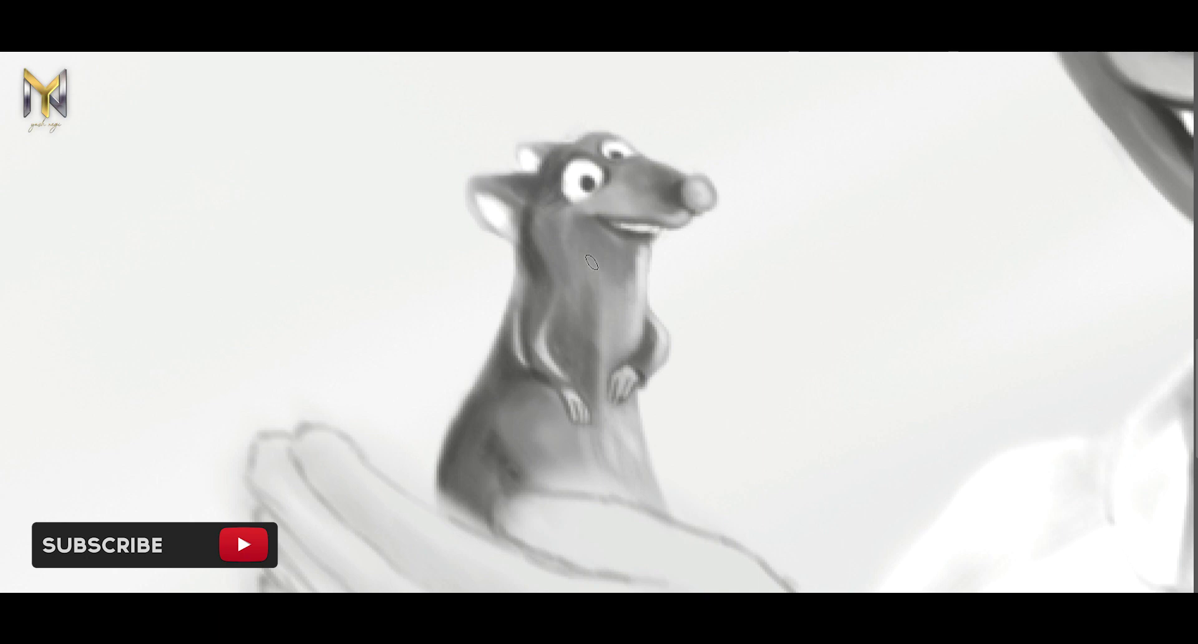
mouse_move(636, 493)
mouse_down()
mouse_move(560, 491)
mouse_move(649, 487)
mouse_up()
mouse_move(449, 493)
mouse_down()
mouse_move(499, 536)
mouse_move(574, 549)
mouse_up()
mouse_move(502, 536)
mouse_down()
mouse_move(614, 580)
mouse_move(503, 562)
mouse_move(618, 577)
mouse_up()
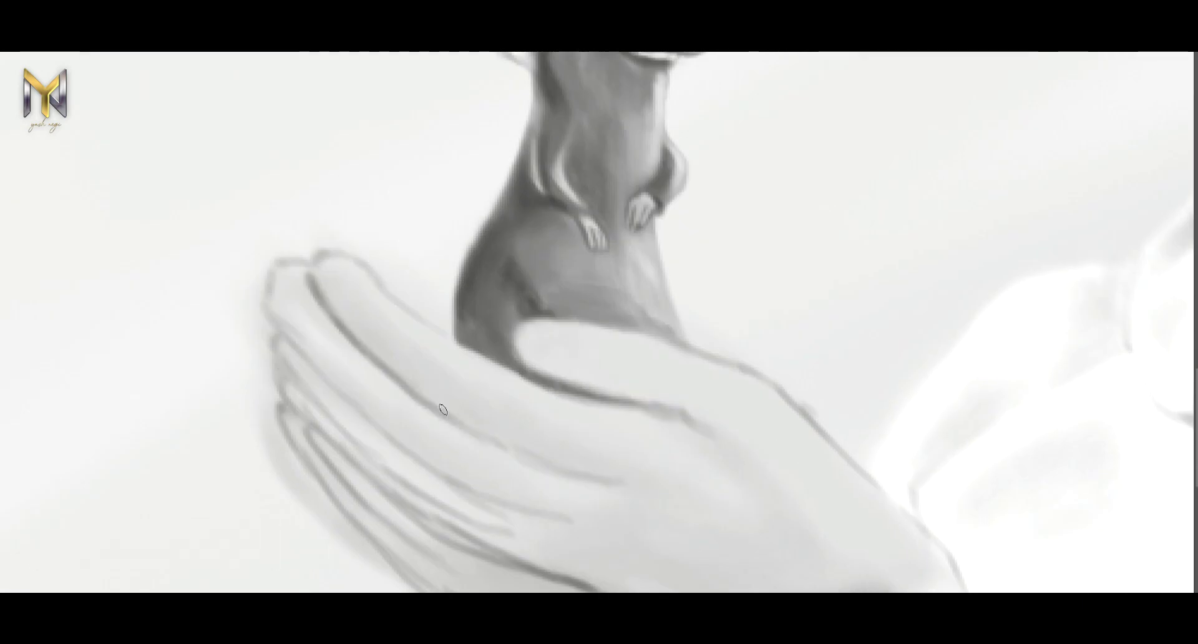
Step: Shade the holding hand's fingers, thumb edge and palm, with a dark patch below the rat
drag(443, 410, 592, 480)
drag(330, 294, 481, 424)
drag(325, 268, 474, 405)
mouse_move(524, 355)
mouse_down()
mouse_move(665, 411)
mouse_move(599, 337)
mouse_up()
mouse_move(374, 431)
mouse_down()
mouse_move(286, 326)
mouse_move(443, 497)
mouse_up()
drag(283, 337, 489, 567)
drag(368, 474, 477, 548)
drag(287, 386, 376, 472)
Step: Soften the lower finger lines and deepen the finger creases and upper finger's inner edge
mouse_move(442, 515)
mouse_down()
mouse_move(555, 562)
mouse_move(690, 508)
mouse_move(829, 556)
mouse_up()
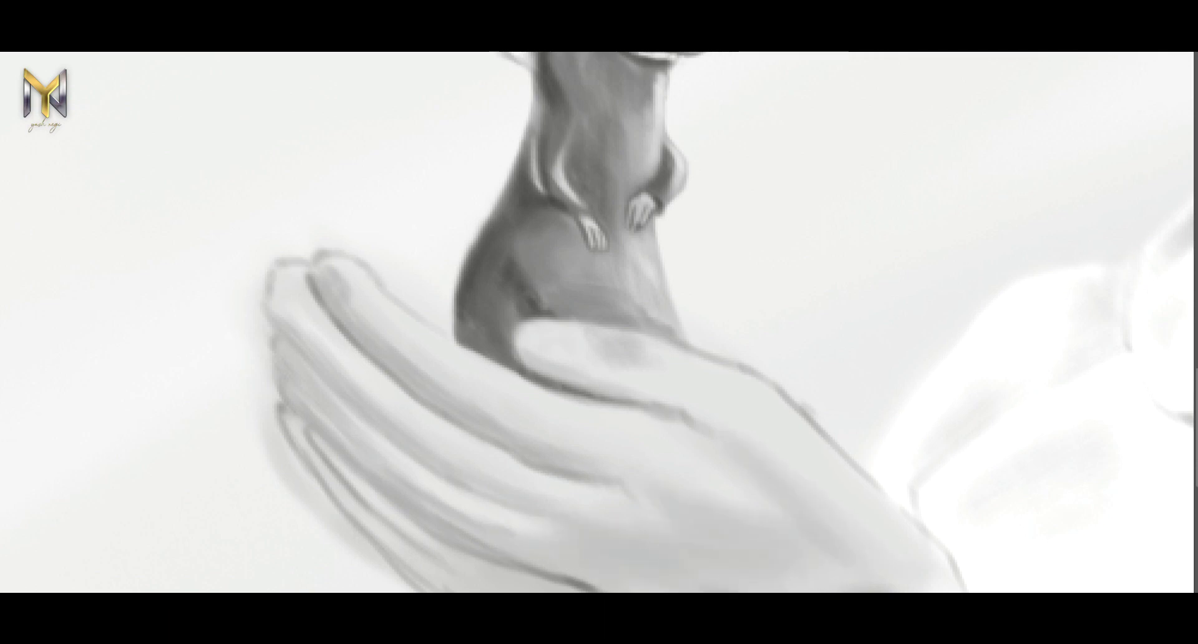
drag(593, 590, 368, 471)
mouse_move(274, 372)
mouse_down()
mouse_move(356, 471)
mouse_move(515, 580)
mouse_up()
mouse_move(307, 273)
mouse_down()
mouse_move(393, 385)
mouse_move(478, 346)
mouse_up()
mouse_move(357, 323)
mouse_down()
mouse_move(481, 436)
mouse_move(275, 315)
mouse_move(556, 518)
mouse_move(340, 355)
mouse_up()
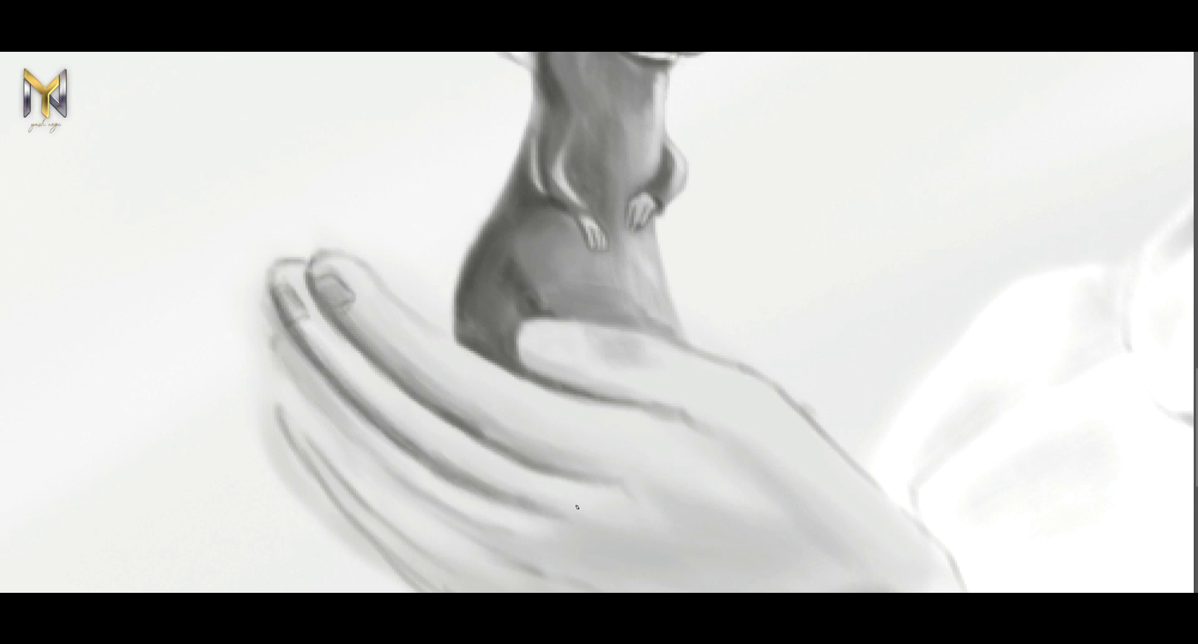
mouse_move(281, 376)
mouse_down()
mouse_move(387, 467)
mouse_move(559, 567)
mouse_up()
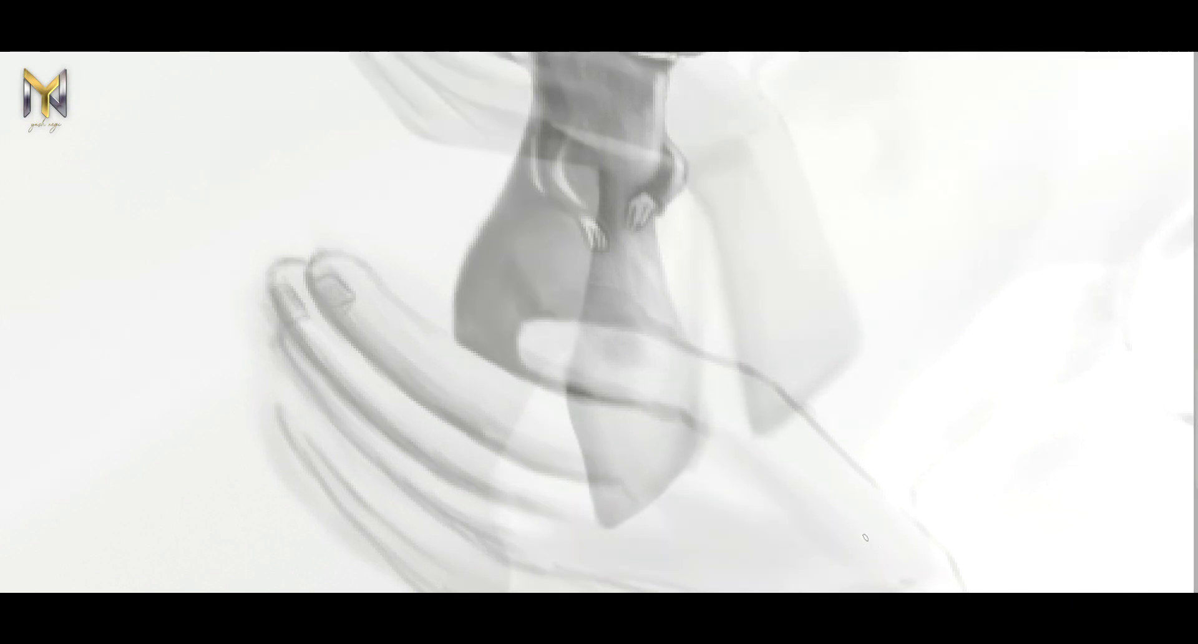
Step: Shade the chef's finger edges and palm, softening the dark outline under the finger
drag(554, 450, 556, 441)
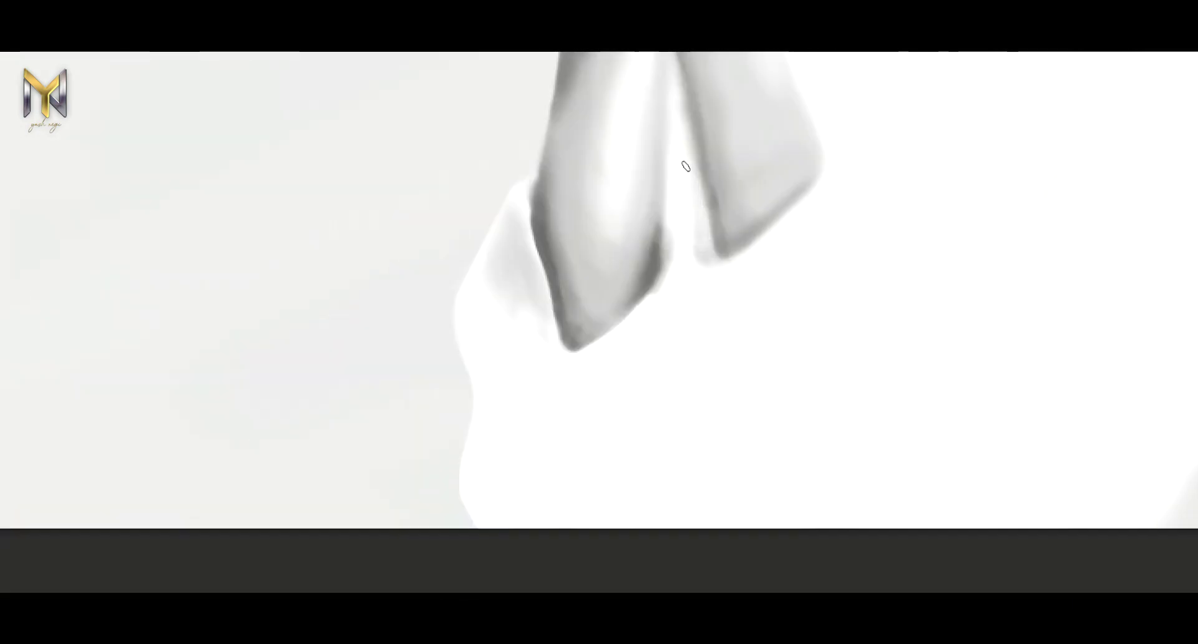
drag(671, 215, 666, 260)
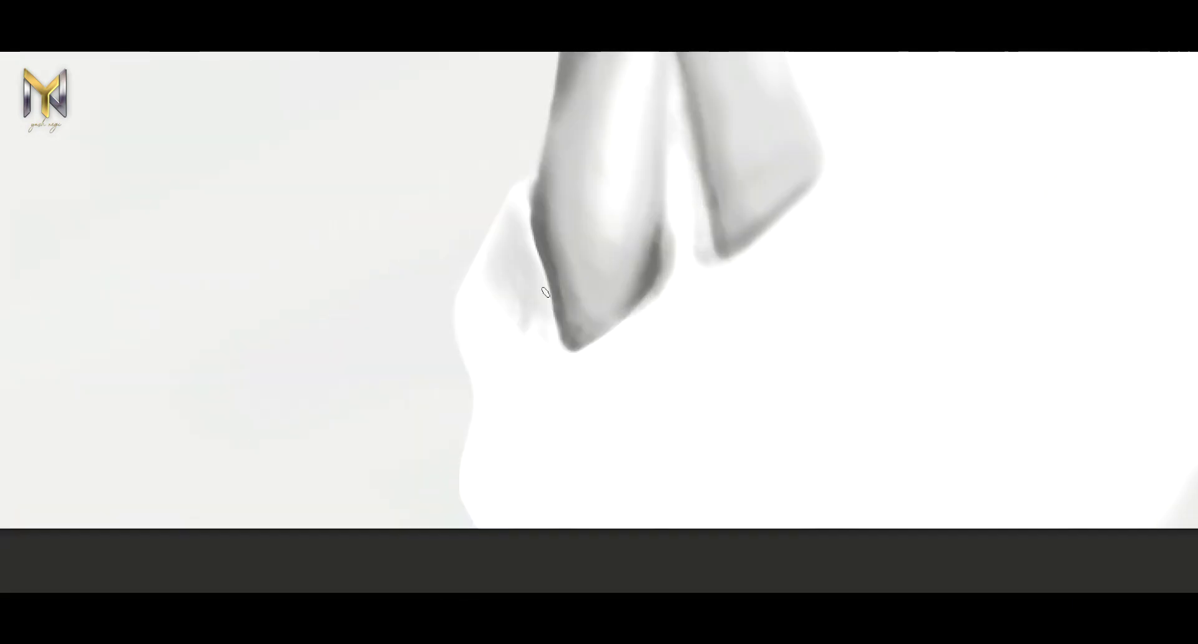
mouse_move(604, 294)
mouse_down()
mouse_move(700, 279)
mouse_move(527, 265)
mouse_move(583, 361)
mouse_up()
mouse_move(539, 206)
mouse_down()
mouse_move(527, 100)
mouse_move(489, 246)
mouse_move(471, 245)
mouse_up()
drag(581, 244, 553, 253)
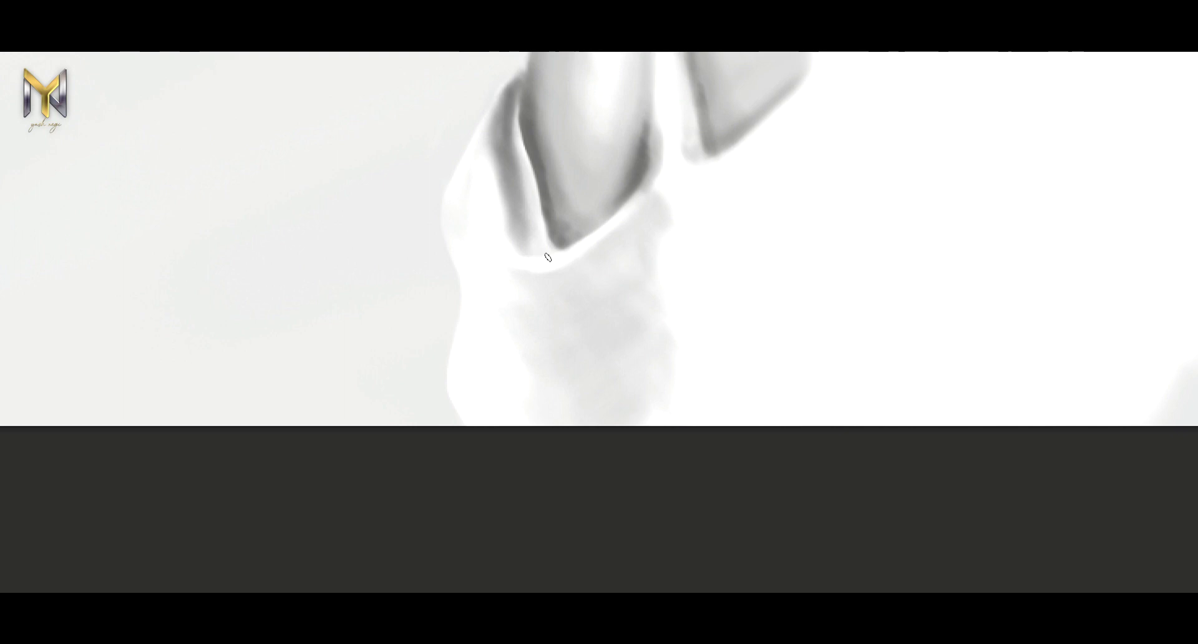
mouse_move(524, 166)
mouse_down()
mouse_move(593, 246)
mouse_move(517, 212)
mouse_up()
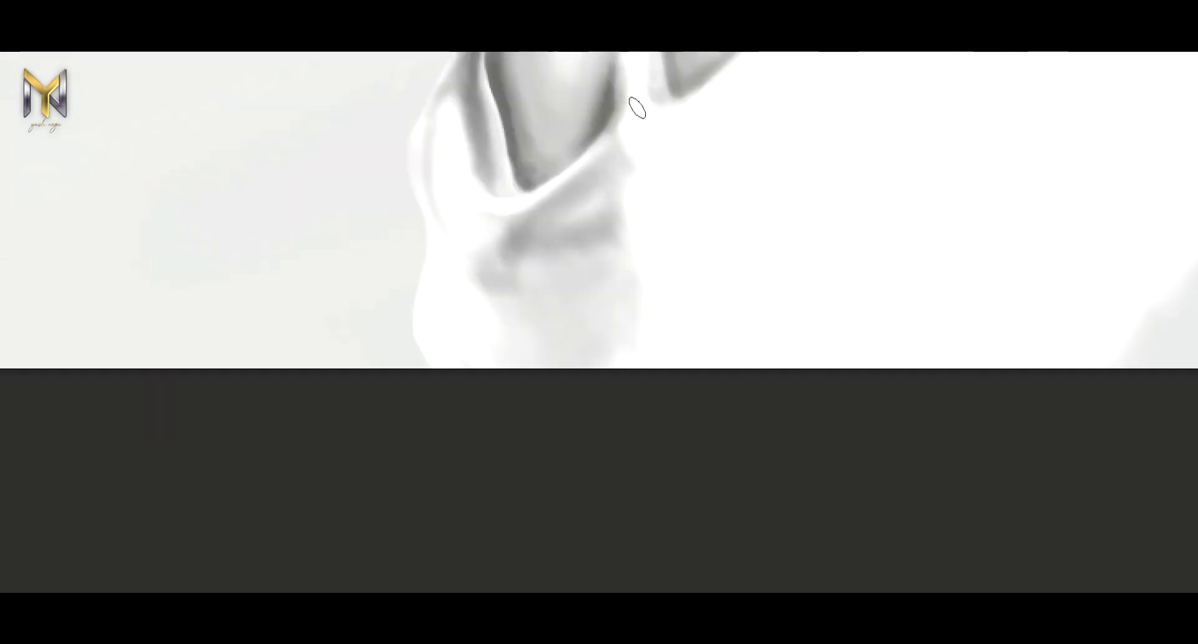
Step: Shade the lower palm, clean its right edge with white and add a crease highlight
scroll(637, 108, up, 3)
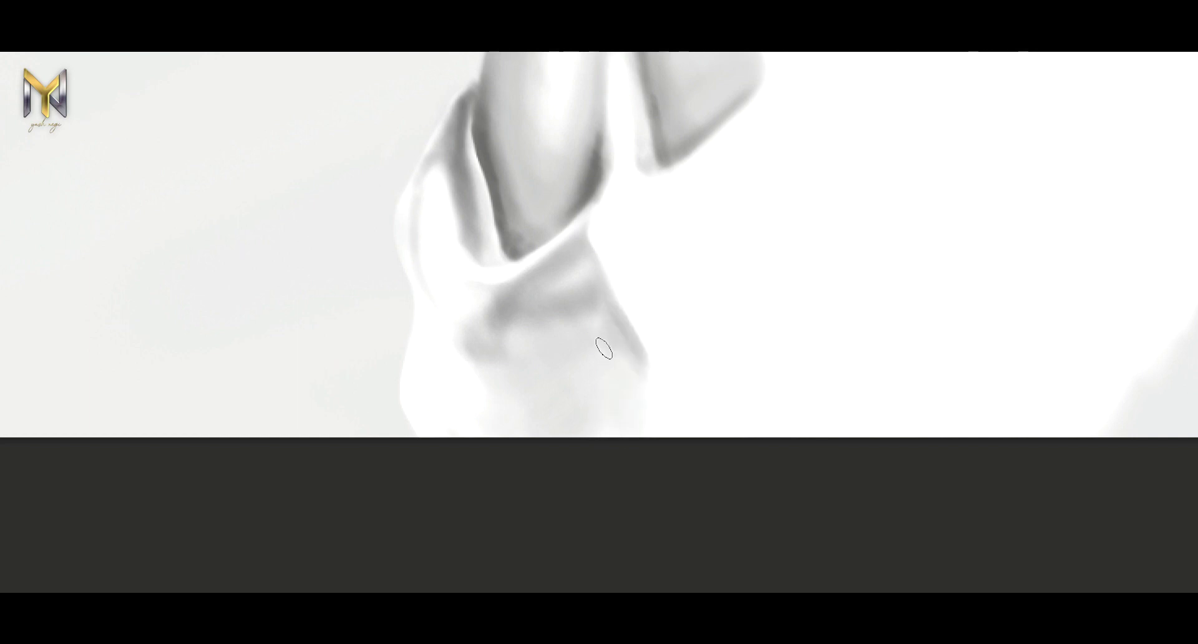
drag(604, 347, 605, 322)
mouse_move(630, 430)
mouse_down()
mouse_move(653, 325)
mouse_move(599, 269)
mouse_move(585, 347)
mouse_up()
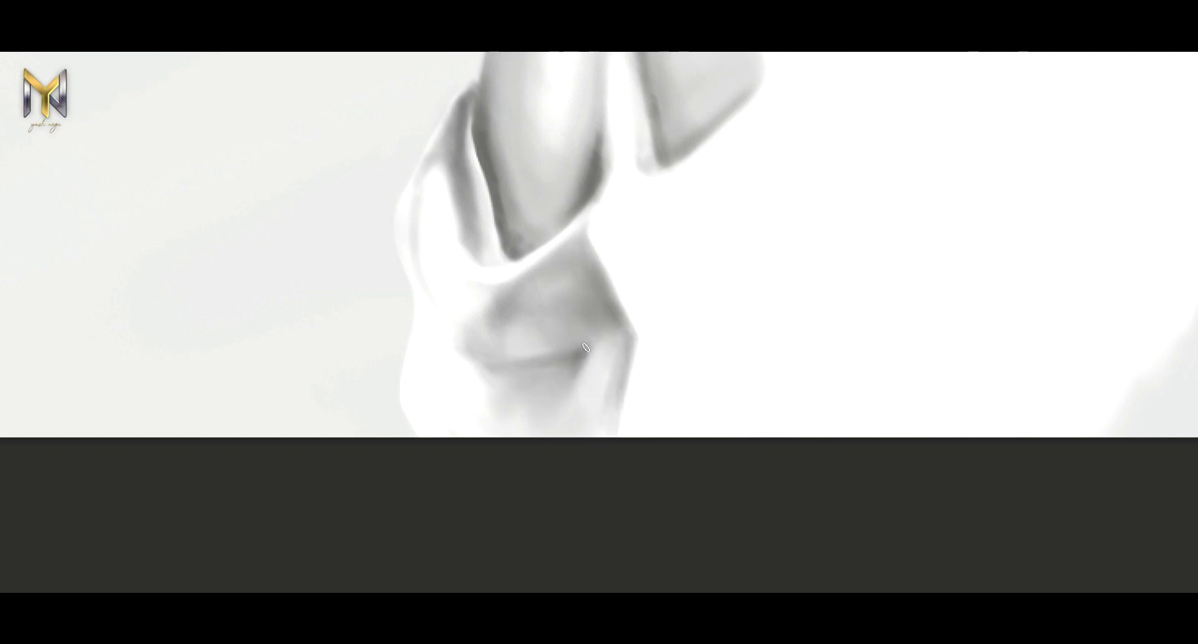
drag(460, 337, 589, 352)
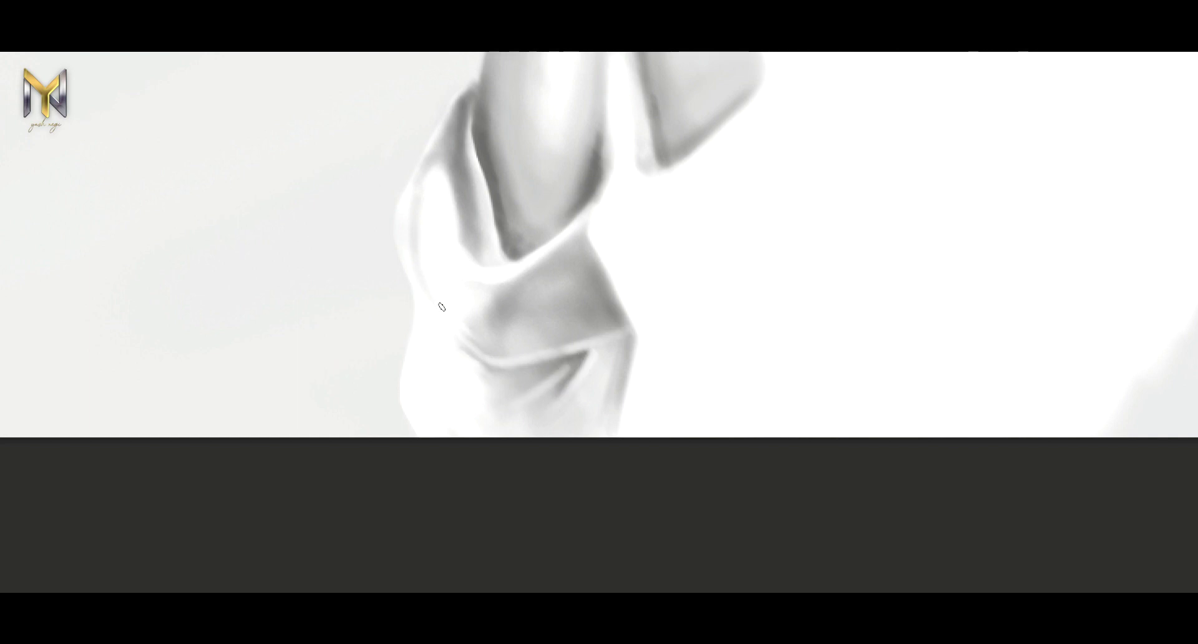
drag(474, 352, 499, 437)
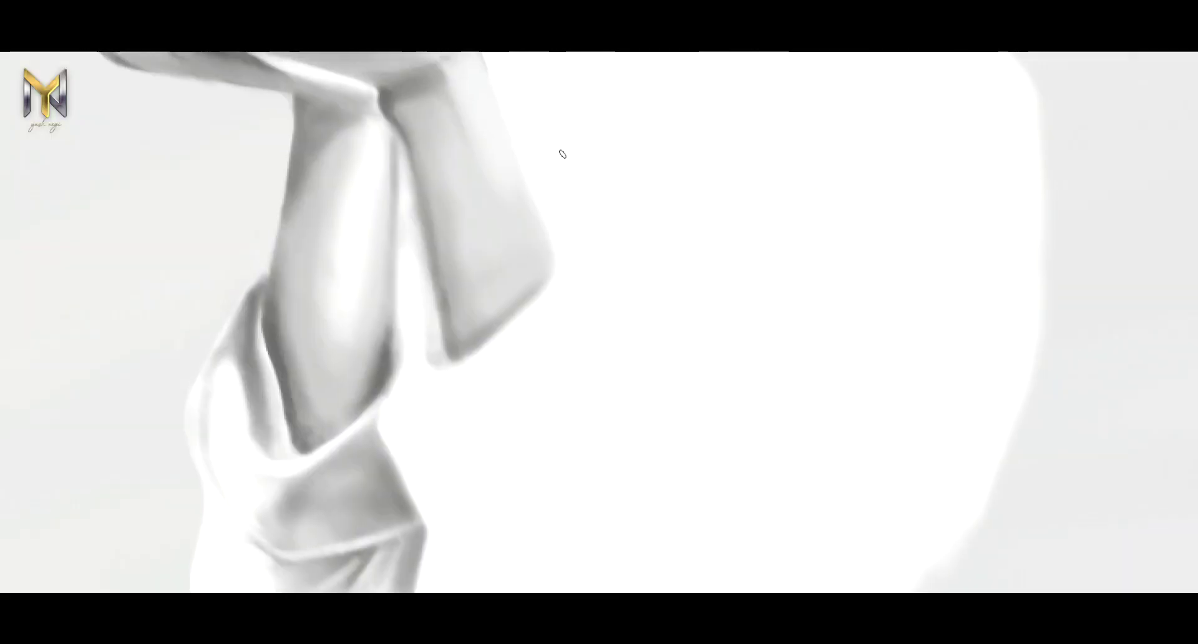
Step: Deepen the shadow in the crease between upper arm and forearm and define the forearm's edge
drag(399, 346, 411, 218)
drag(407, 178, 417, 222)
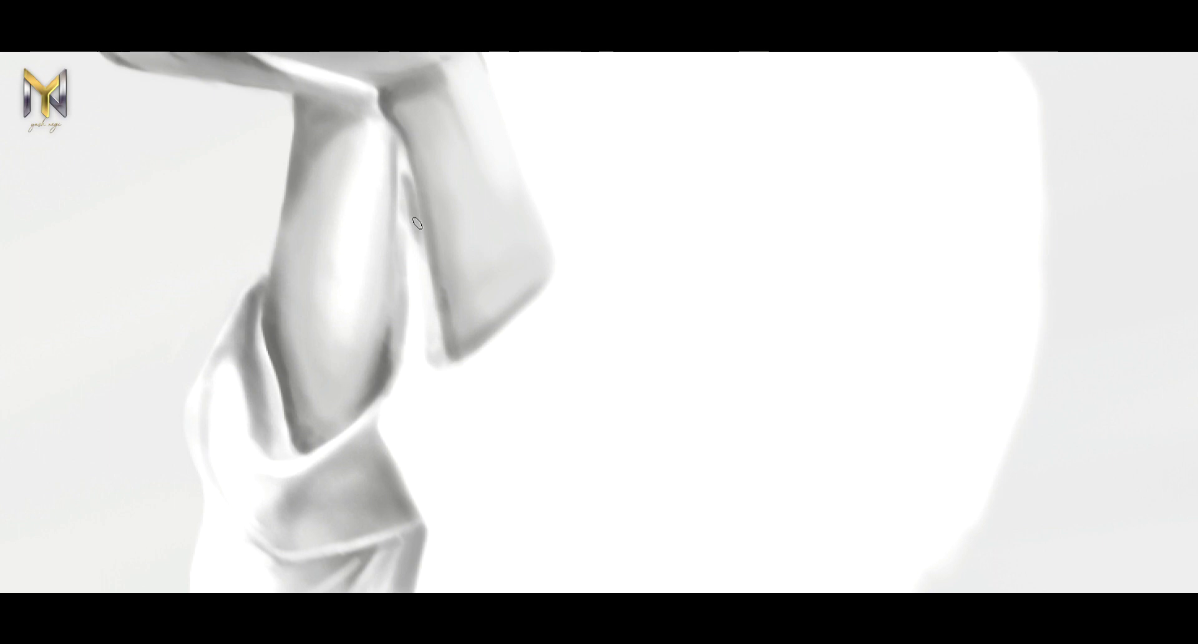
drag(408, 171, 406, 310)
mouse_move(413, 256)
mouse_down()
mouse_move(443, 374)
mouse_move(412, 243)
mouse_up()
scroll(412, 243, down, 3)
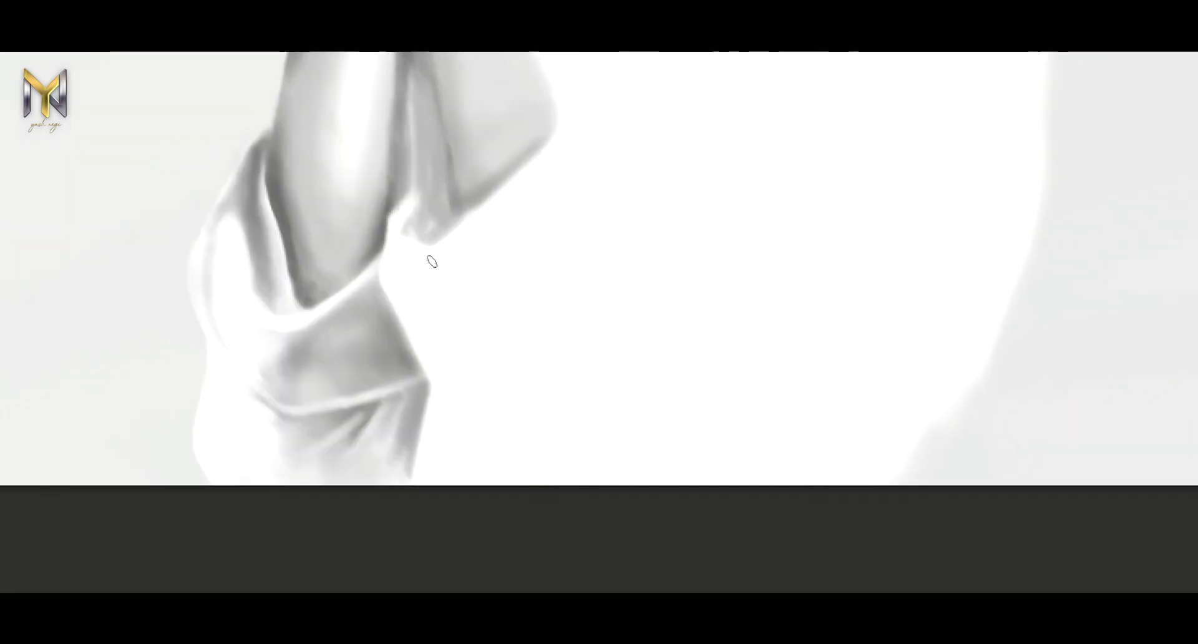
scroll(412, 112, up, 3)
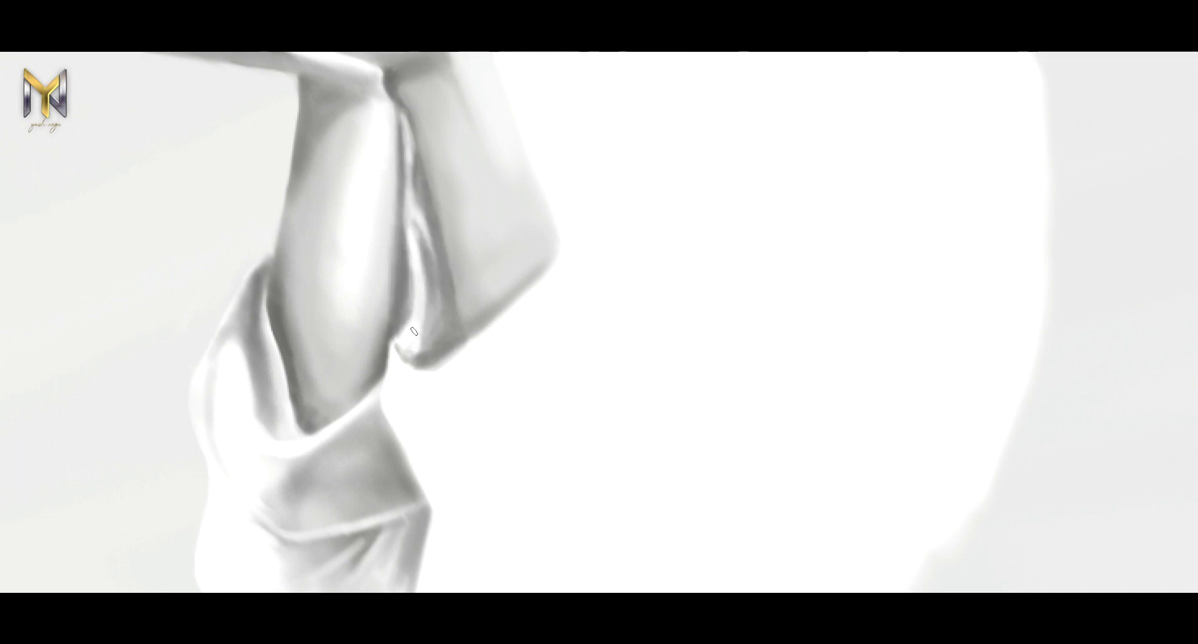
drag(451, 350, 571, 237)
scroll(471, 322, down, 5)
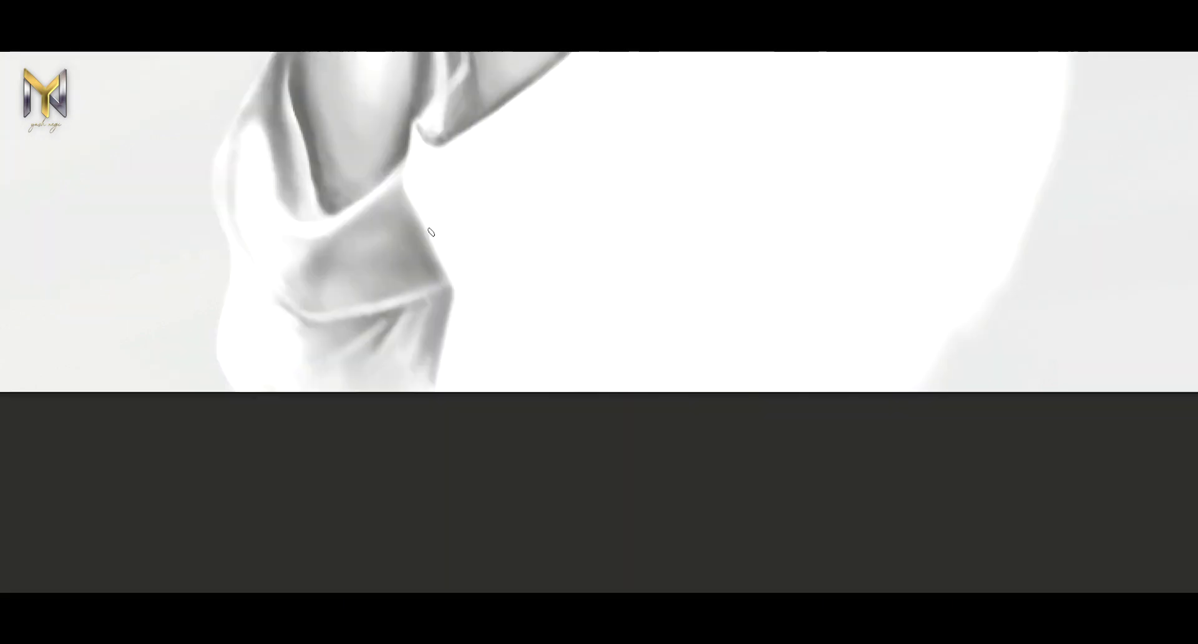
scroll(473, 314, up, 3)
scroll(517, 280, right, 3)
scroll(483, 228, up, 1)
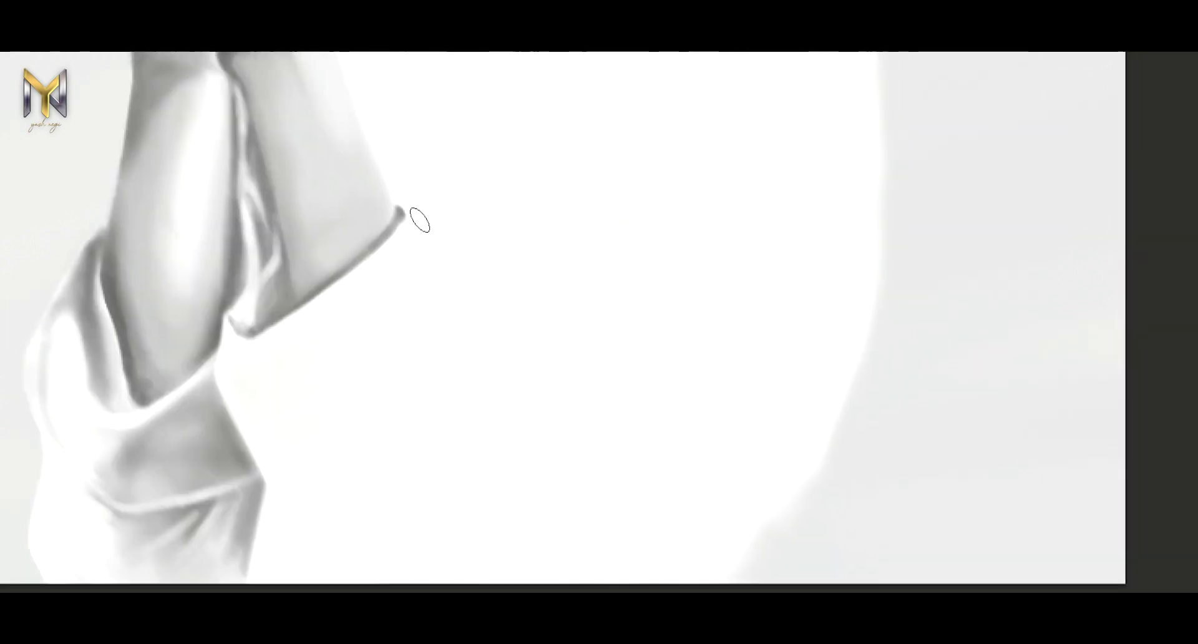
scroll(496, 336, left, 3)
scroll(540, 337, down, 5)
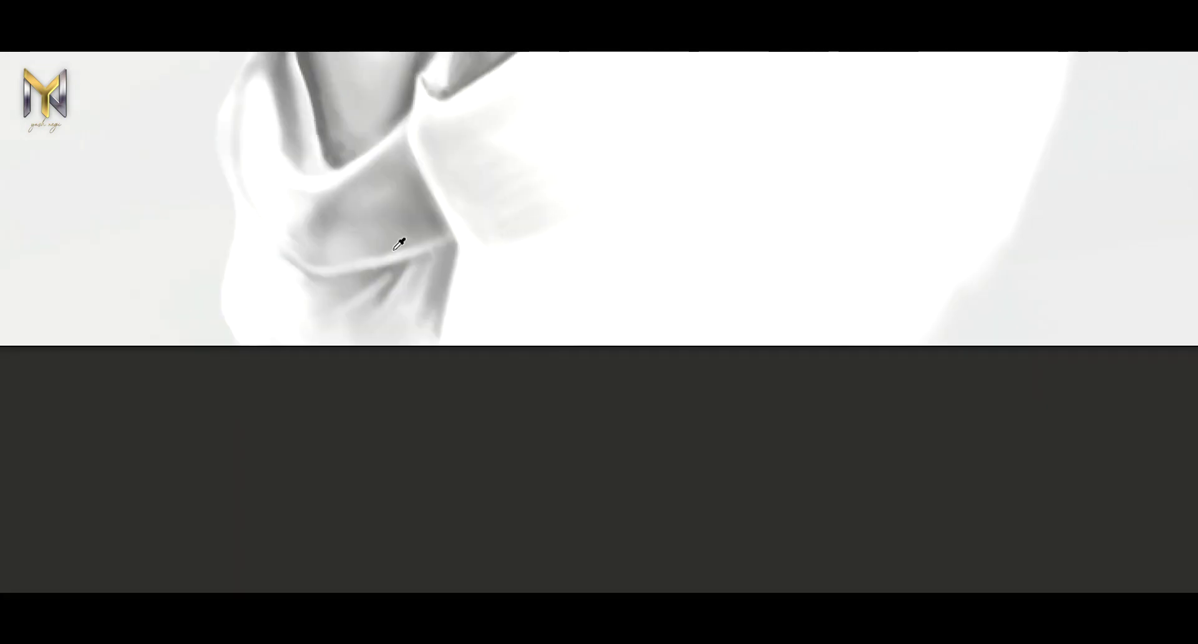
Step: Darken the cuff's lower edge and add grey shading to the sleeve beneath it
mouse_move(455, 281)
mouse_down()
mouse_move(587, 324)
mouse_move(490, 308)
mouse_move(632, 309)
mouse_up()
scroll(229, 294, up, 2)
scroll(229, 295, right, 3)
drag(330, 369, 468, 275)
scroll(380, 293, up, 2)
drag(380, 294, 549, 248)
mouse_move(543, 393)
mouse_down()
mouse_move(534, 422)
mouse_move(668, 390)
mouse_move(861, 435)
mouse_up()
Step: Paint the curving shadow and sleeve fold below the cuff, then blend the transitions softly
scroll(852, 499, up, 3)
scroll(843, 567, right, 2)
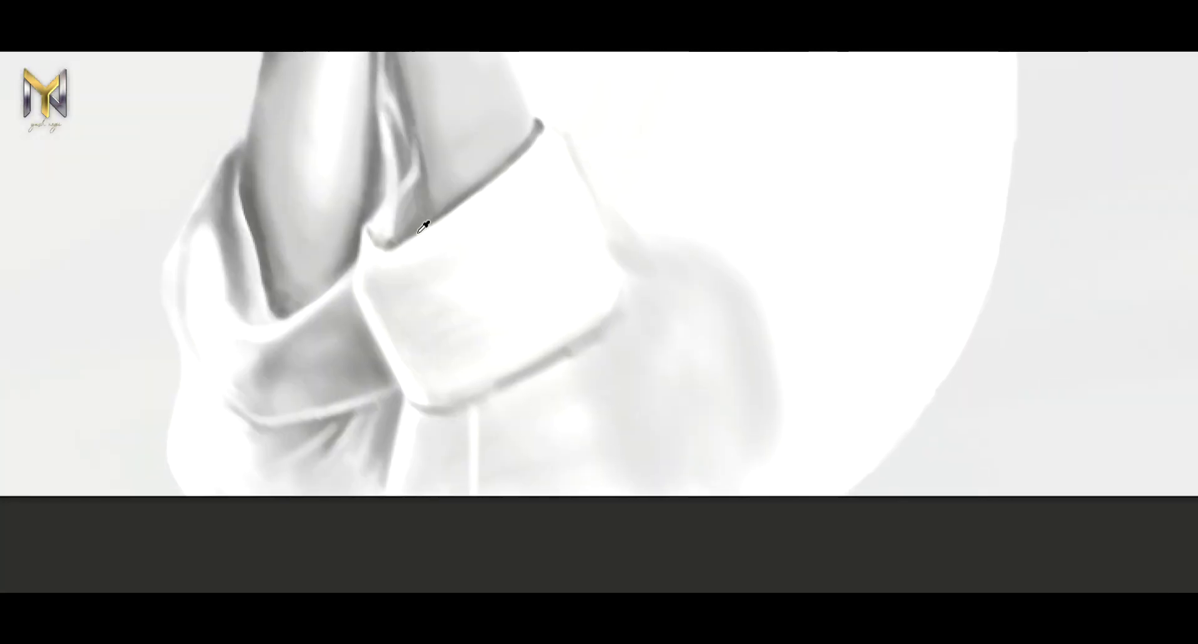
mouse_move(611, 250)
mouse_down()
mouse_move(692, 260)
mouse_move(730, 294)
mouse_move(649, 316)
mouse_move(583, 358)
mouse_move(655, 493)
mouse_up()
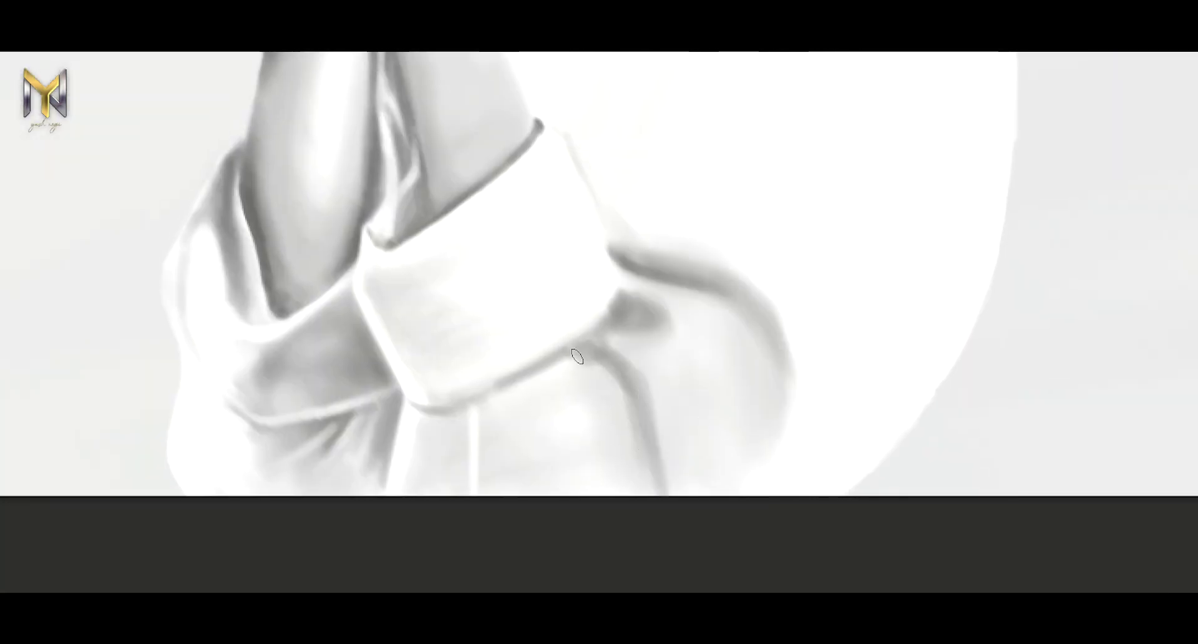
drag(680, 308, 693, 477)
drag(777, 342, 742, 493)
drag(574, 365, 567, 431)
drag(605, 487, 569, 393)
mouse_move(661, 468)
mouse_down()
mouse_move(636, 300)
mouse_move(655, 401)
mouse_move(623, 459)
mouse_up()
mouse_move(612, 324)
mouse_down()
mouse_move(652, 375)
mouse_move(607, 278)
mouse_move(518, 215)
mouse_up()
Step: Paint the long diagonal fold line rising from the cuff, then lighten it
mouse_move(650, 187)
mouse_down()
mouse_move(450, 406)
mouse_move(528, 397)
mouse_up()
drag(444, 400, 571, 354)
drag(650, 140, 473, 356)
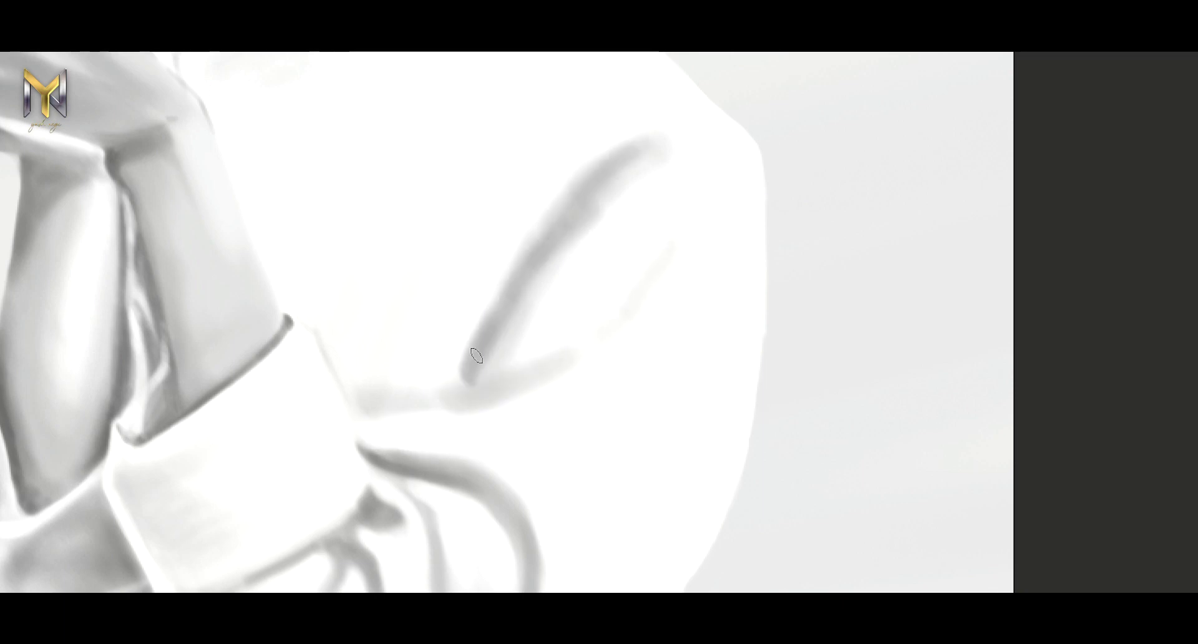
mouse_move(530, 250)
mouse_down()
mouse_move(449, 399)
mouse_move(443, 361)
mouse_move(516, 321)
mouse_move(565, 347)
mouse_up()
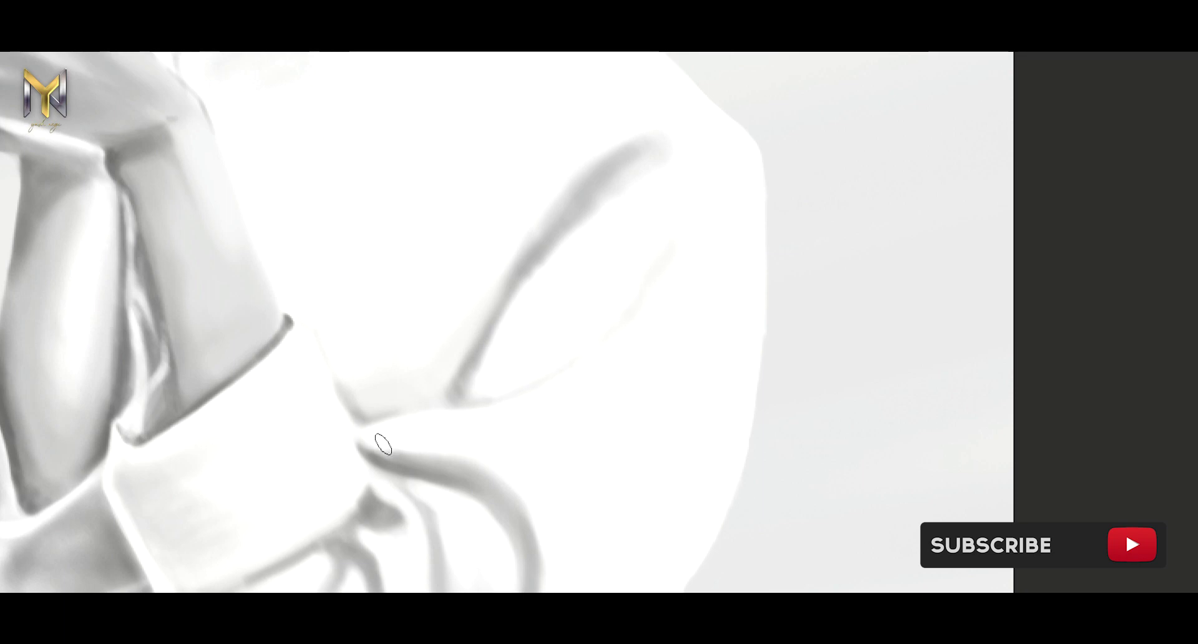
mouse_move(676, 141)
mouse_down()
mouse_move(481, 348)
mouse_move(626, 478)
mouse_up()
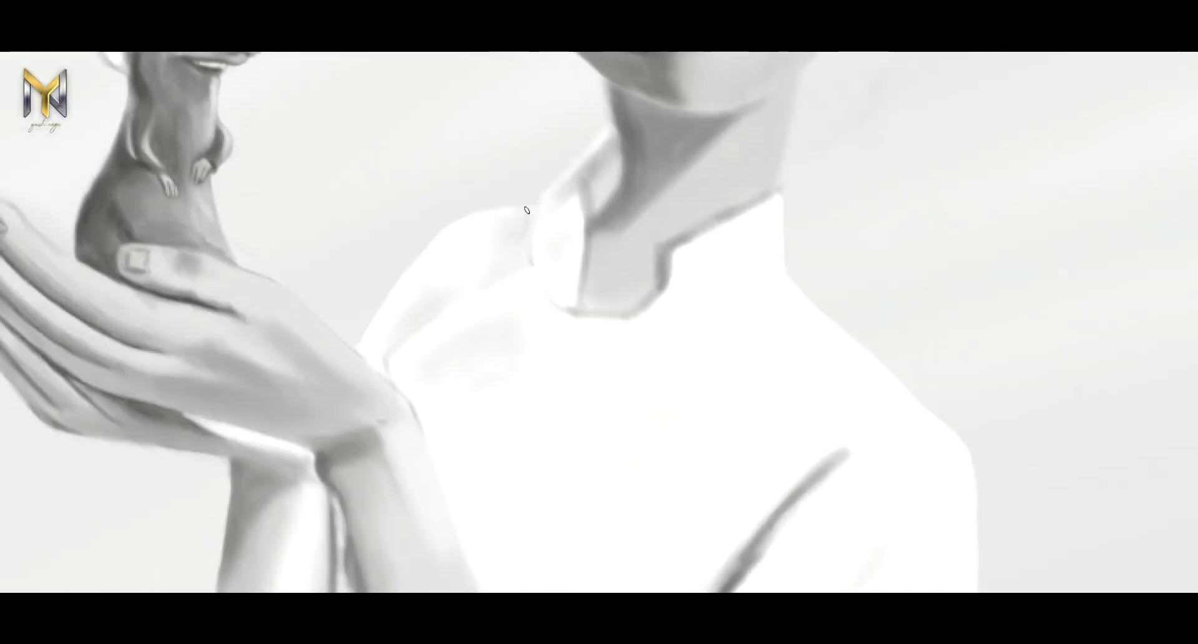
Step: Brighten the jacket sleeve, add a curved line on the front and blend the collar shading
drag(432, 294, 451, 290)
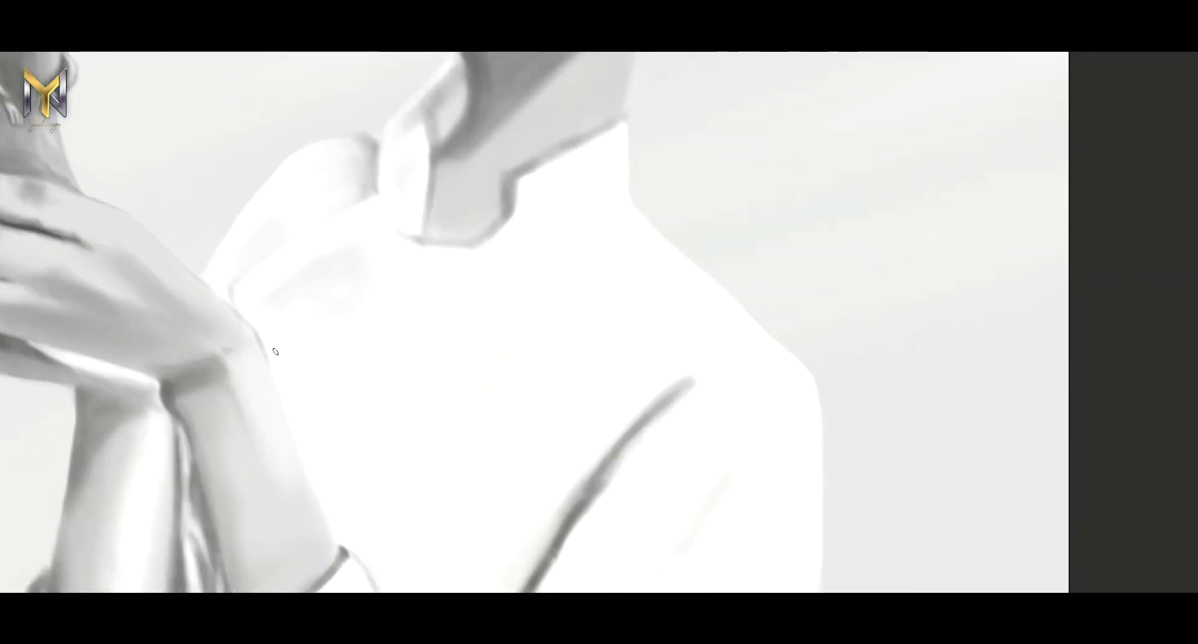
drag(275, 352, 332, 374)
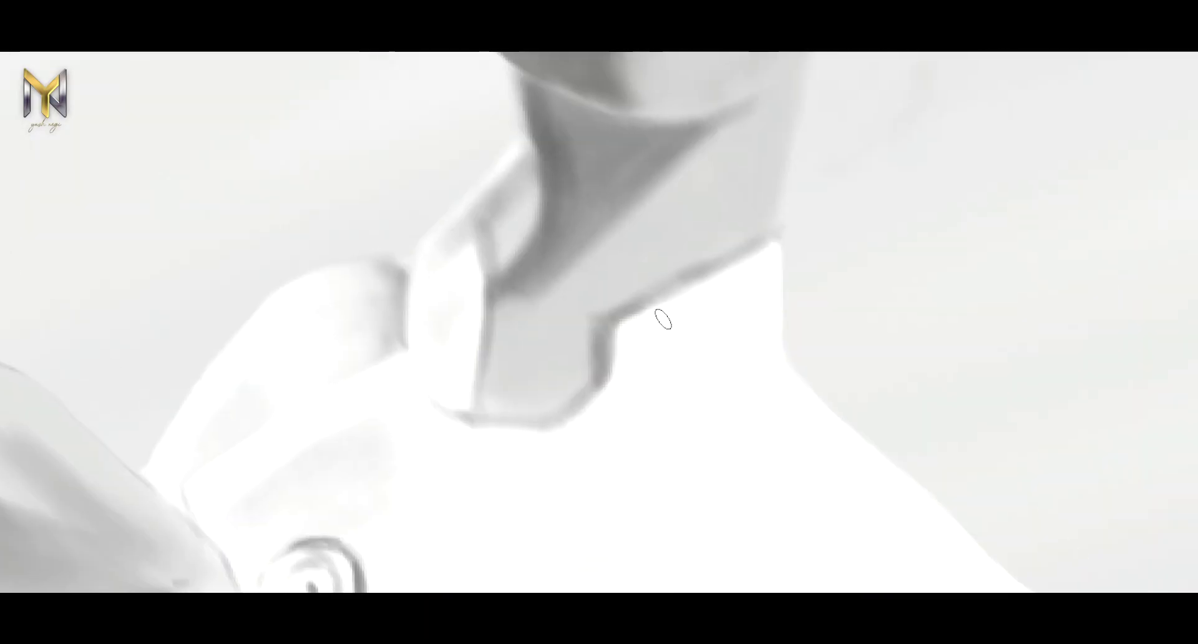
drag(662, 319, 639, 326)
mouse_move(424, 414)
mouse_down()
mouse_move(535, 347)
mouse_move(610, 232)
mouse_move(516, 222)
mouse_move(458, 263)
mouse_up()
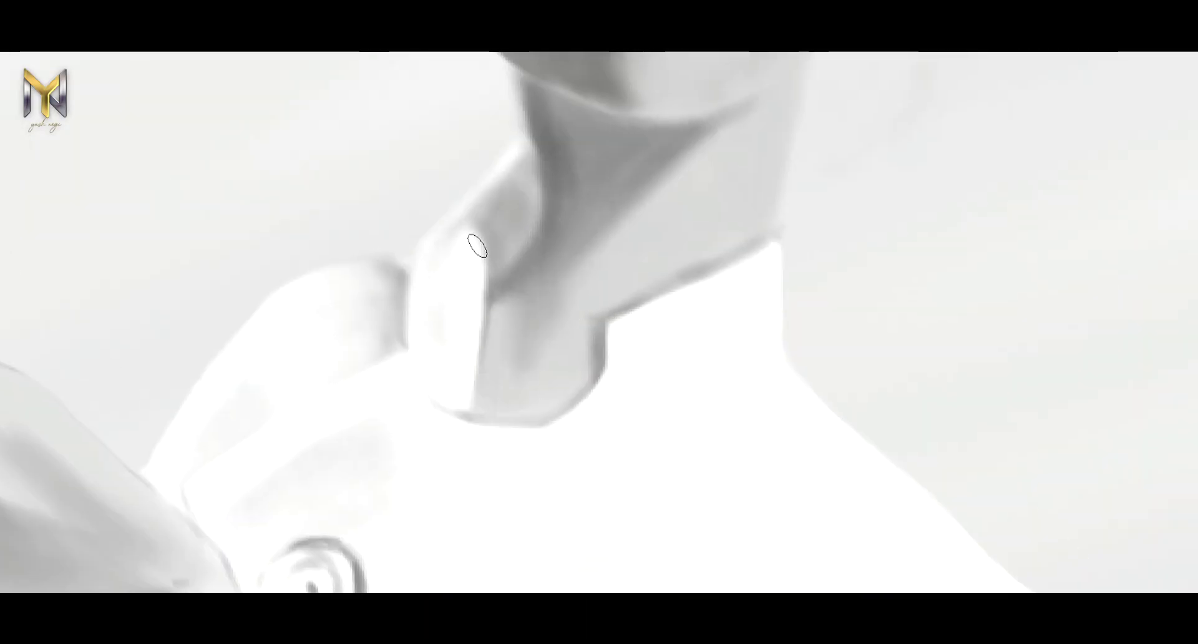
drag(496, 219, 527, 187)
drag(534, 112, 518, 275)
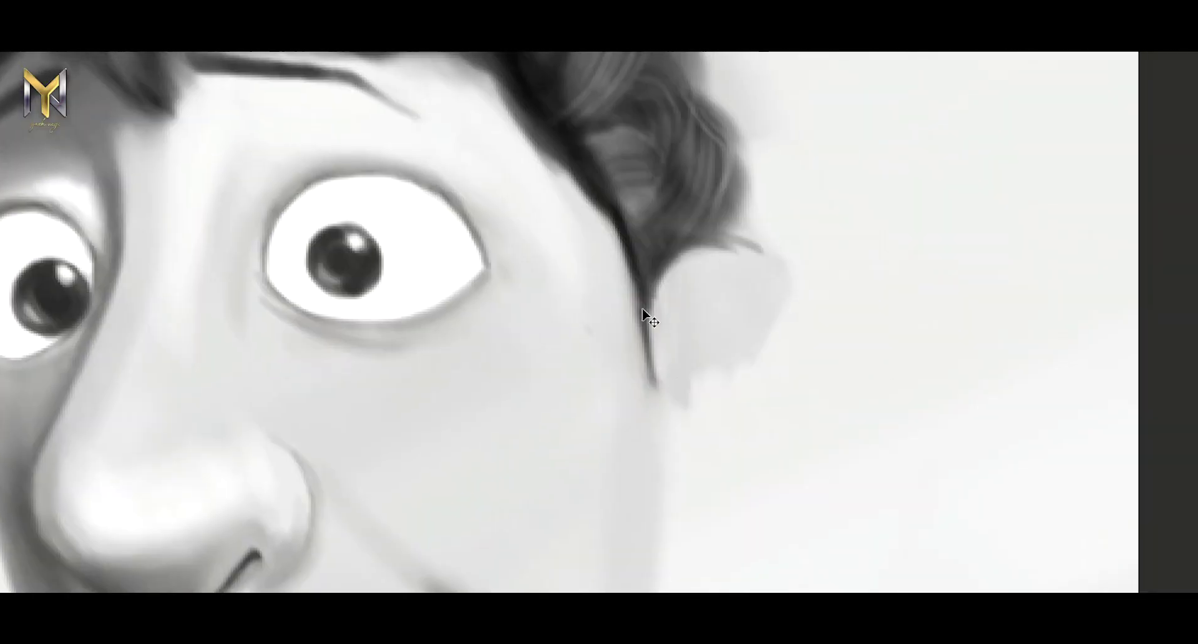
Step: Paint the ear beside the hair, shading the inner ear and outlining its front edge
mouse_move(646, 315)
mouse_down()
mouse_move(794, 329)
mouse_move(668, 436)
mouse_move(802, 387)
mouse_move(718, 391)
mouse_move(754, 259)
mouse_move(771, 271)
mouse_move(786, 355)
mouse_move(742, 312)
mouse_move(772, 430)
mouse_up()
mouse_move(722, 551)
mouse_down()
mouse_move(756, 492)
mouse_move(717, 414)
mouse_move(721, 326)
mouse_move(704, 526)
mouse_move(716, 382)
mouse_up()
drag(646, 293, 660, 528)
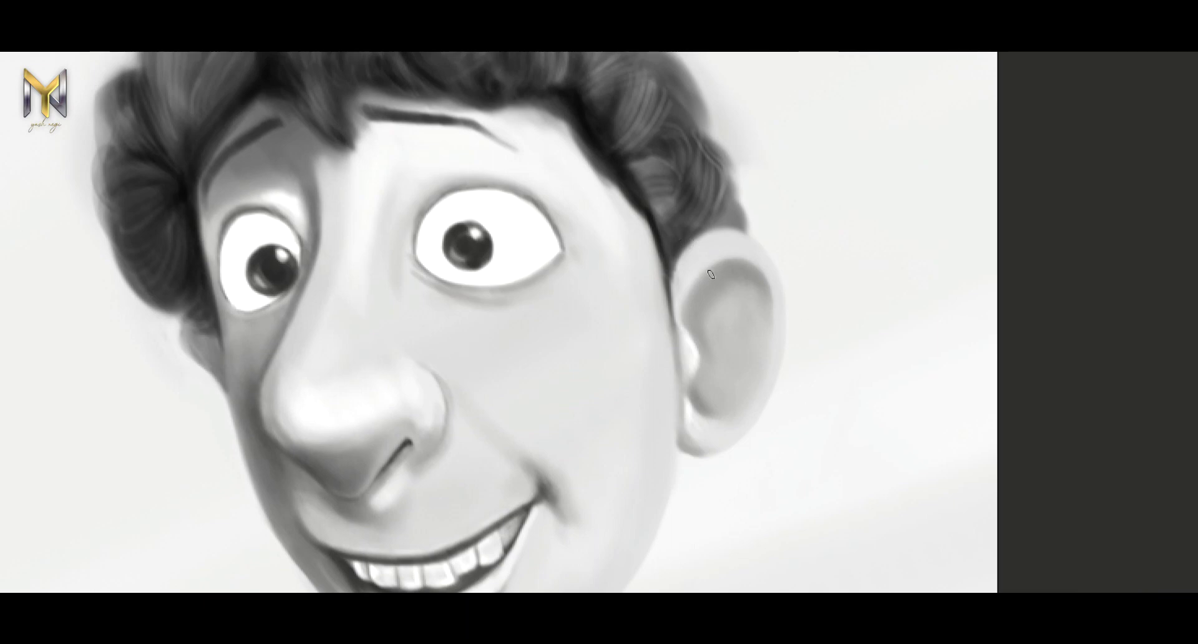
drag(710, 275, 729, 311)
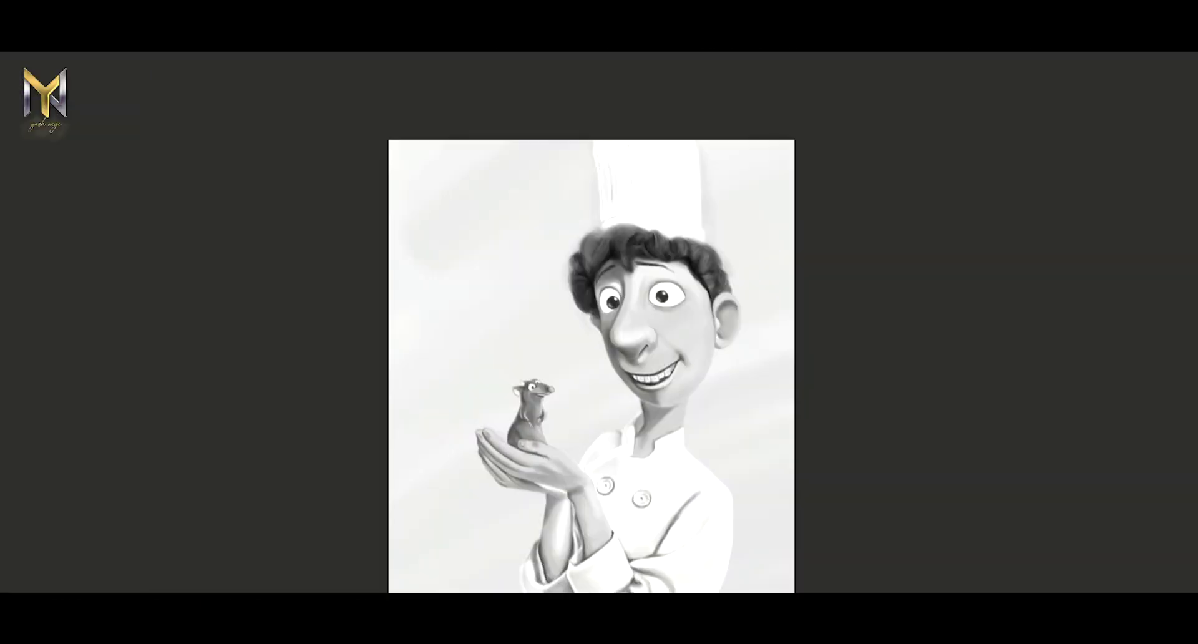
Step: Darken the lower background and paint a dark band across the middle and upper-left corner
drag(476, 498, 437, 537)
drag(437, 474, 499, 450)
drag(425, 561, 474, 530)
mouse_move(767, 561)
mouse_down()
mouse_move(744, 467)
mouse_move(486, 375)
mouse_up()
drag(649, 355, 414, 365)
drag(549, 386, 399, 450)
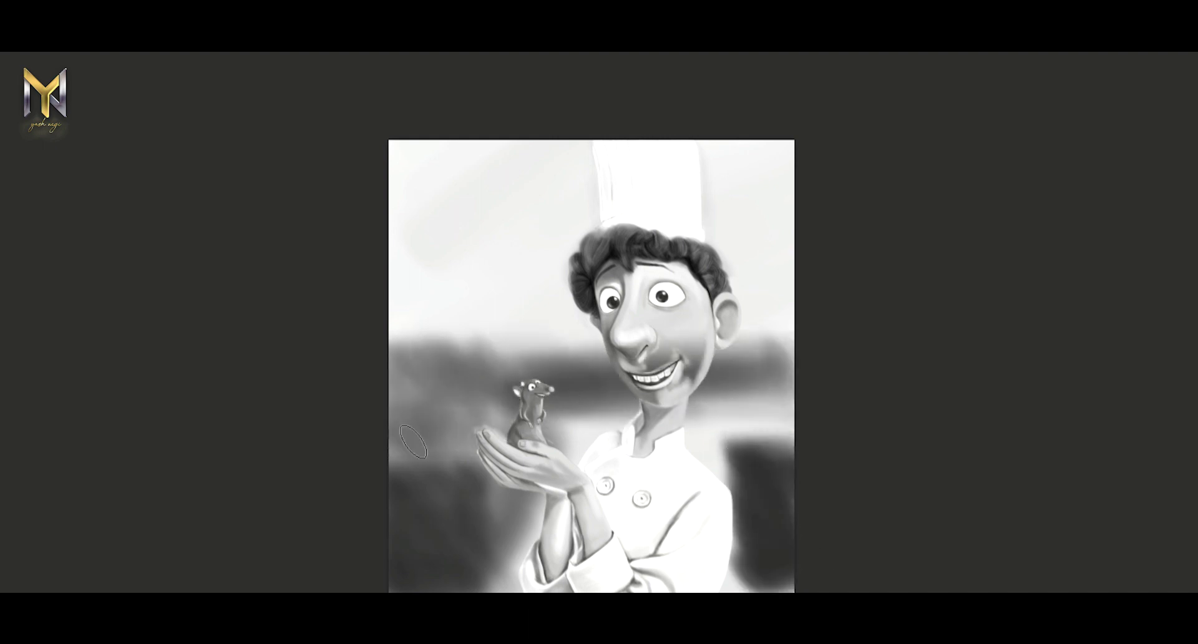
drag(405, 150, 456, 250)
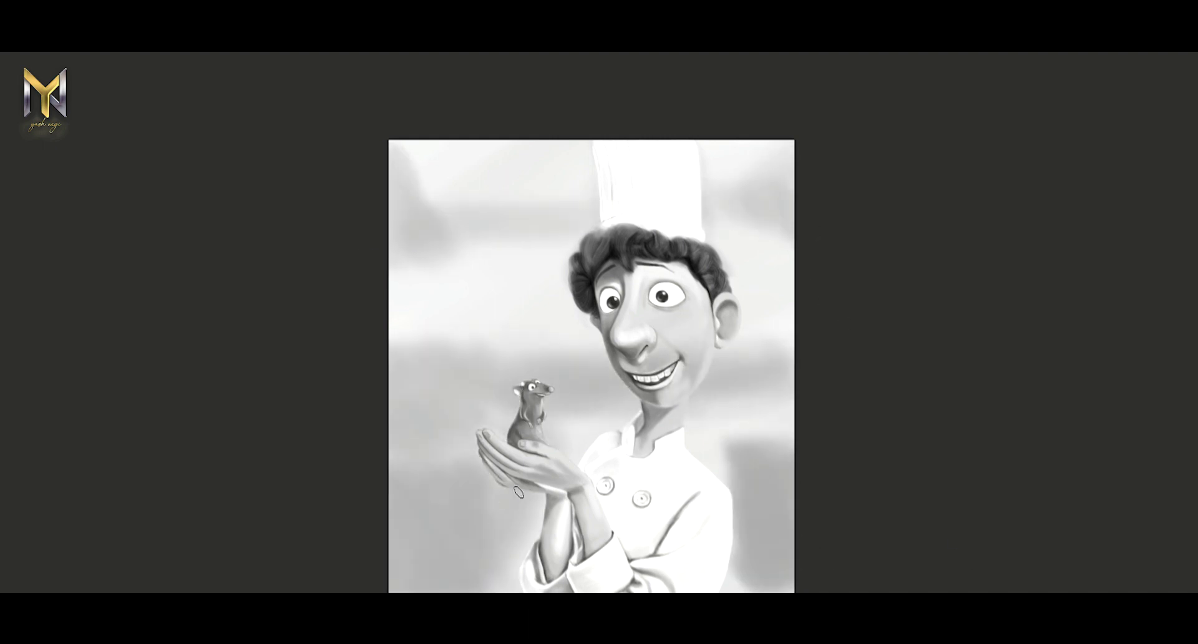
Step: Add vertical dark shapes on the right, a railing-like line and horizontal bands on the left
drag(518, 492, 424, 462)
drag(493, 474, 505, 586)
drag(767, 437, 740, 562)
drag(481, 431, 468, 273)
drag(390, 268, 580, 306)
mouse_move(736, 324)
mouse_down()
mouse_move(733, 424)
mouse_move(549, 412)
mouse_up()
mouse_move(624, 399)
mouse_down()
mouse_move(449, 396)
mouse_move(448, 336)
mouse_up()
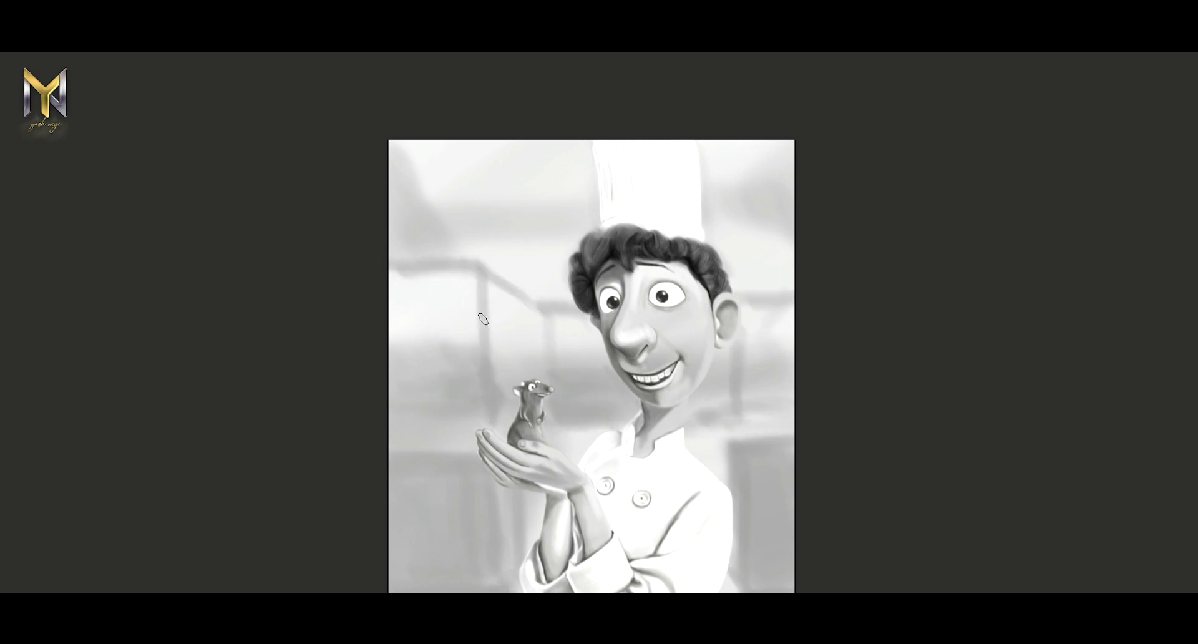